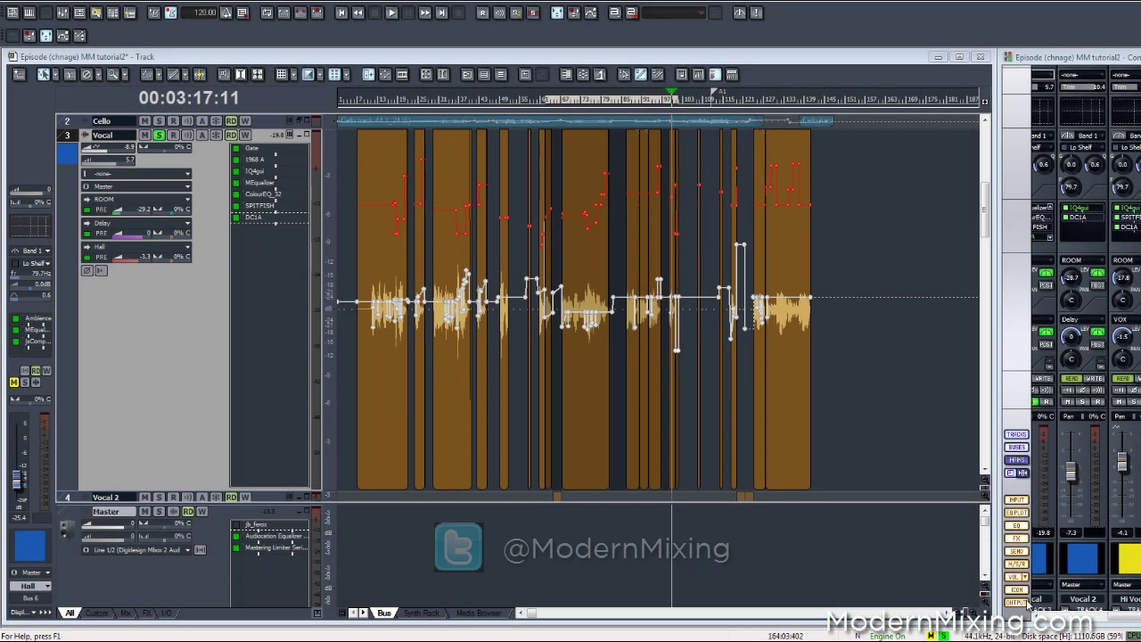
Step: Scroll the console to the Cello channel and narrow the Track window so the Cello, Vocal and Vocal 2 channels all show
click(1129, 621)
click(1129, 620)
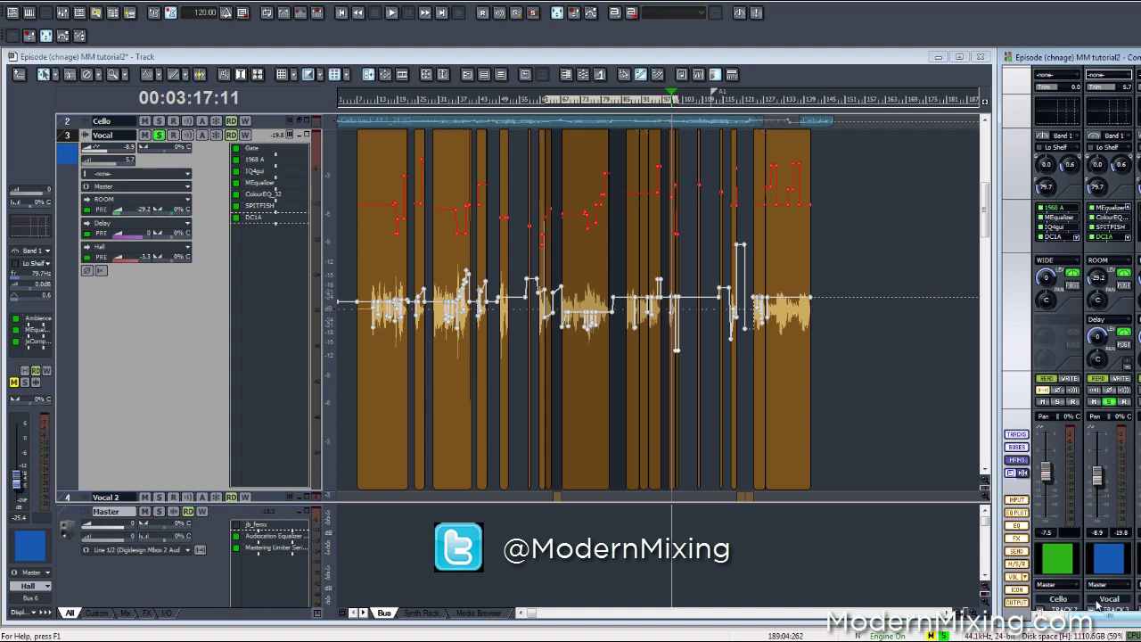
drag(990, 452, 946, 437)
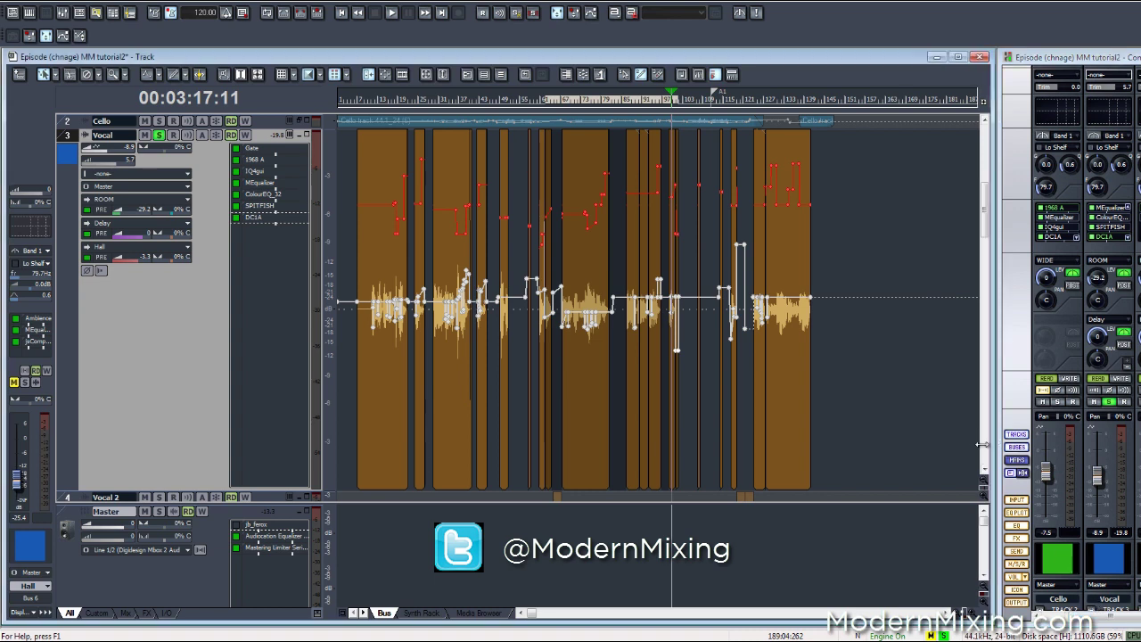
drag(1002, 409, 956, 425)
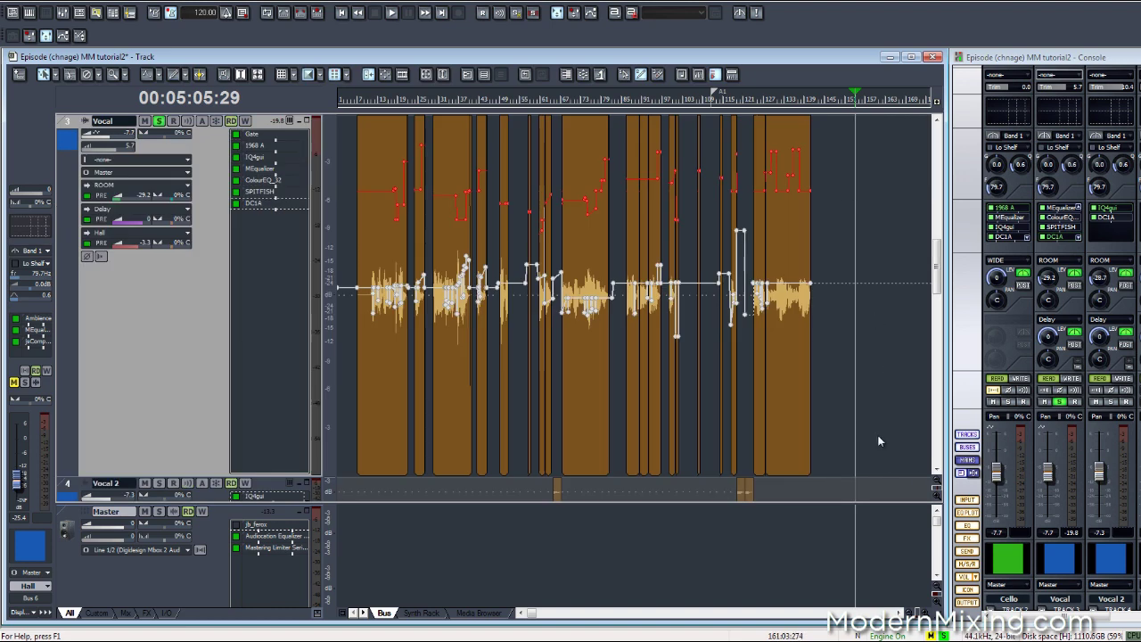
Step: Examine the Vocal track's volume automation envelope across the song, after a look at the Guitar track's envelope
scroll(879, 441, up, 3)
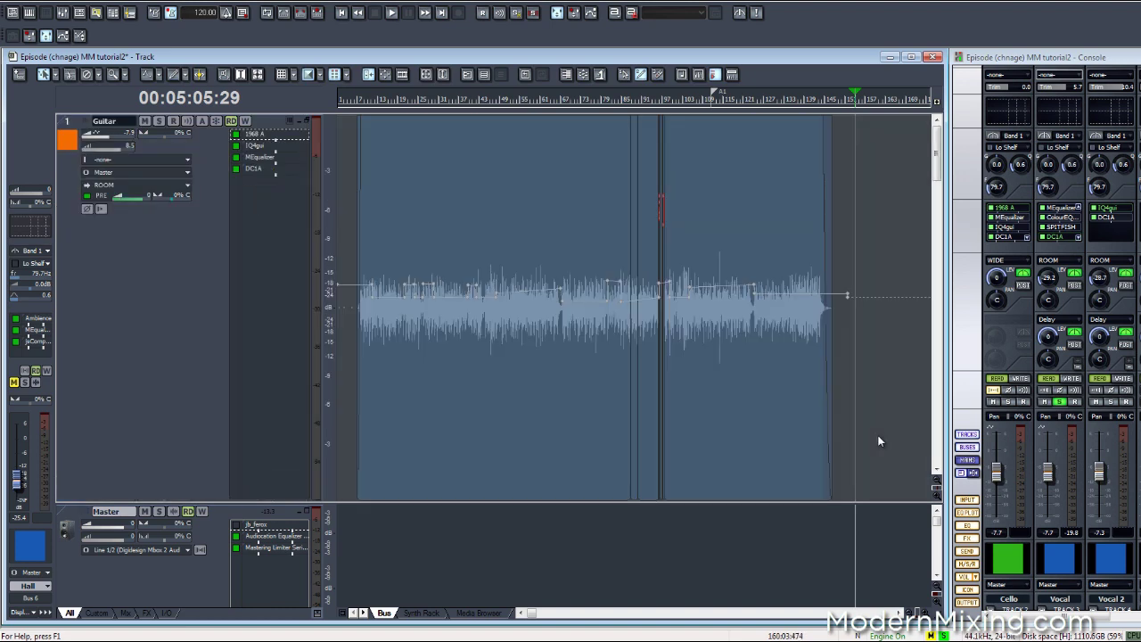
scroll(877, 438, down, 2)
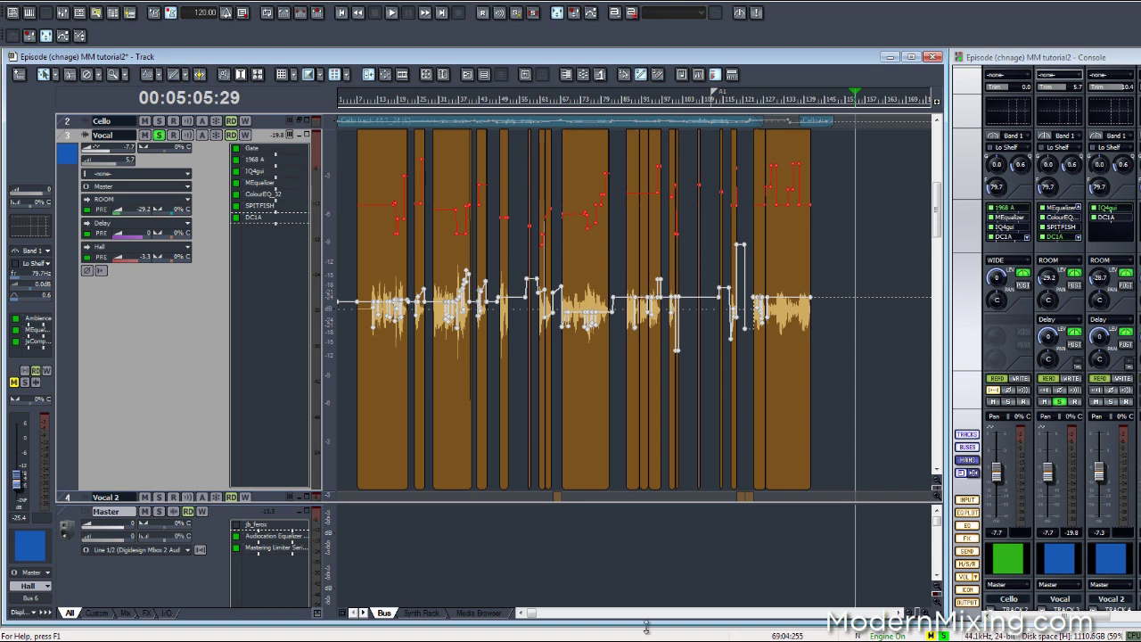
click(918, 615)
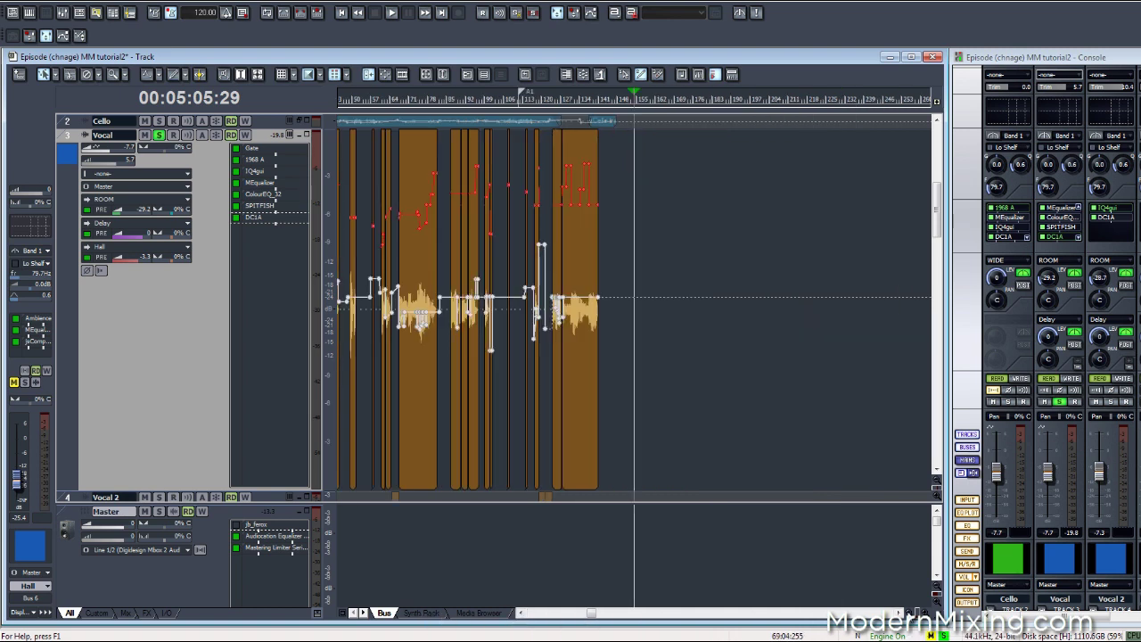
drag(593, 618, 531, 613)
drag(924, 617, 576, 615)
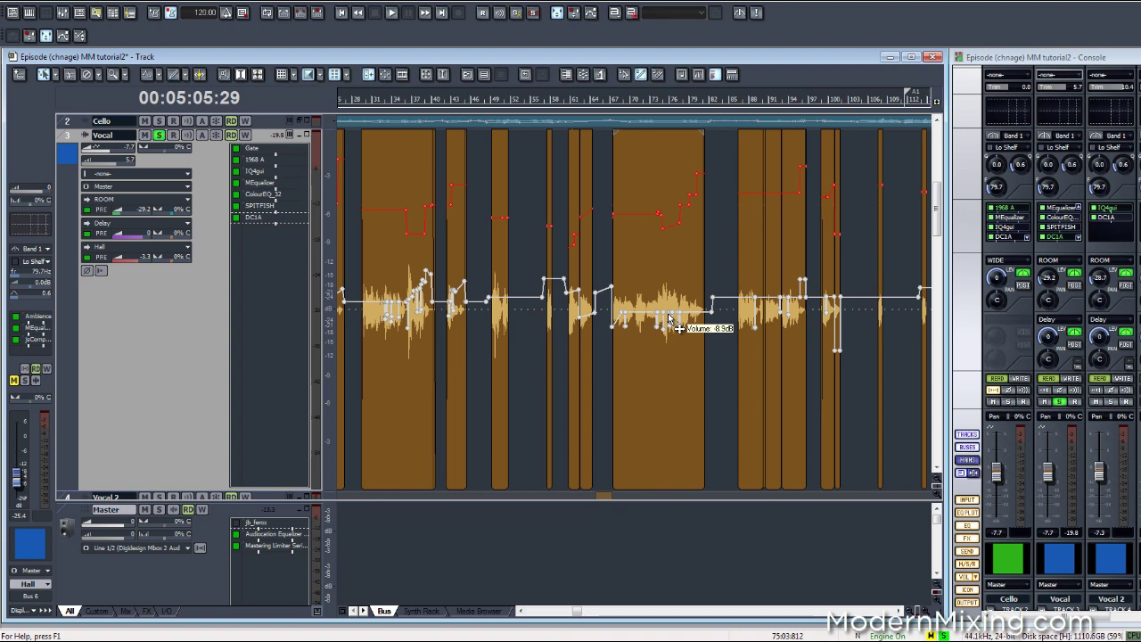
drag(576, 613, 526, 621)
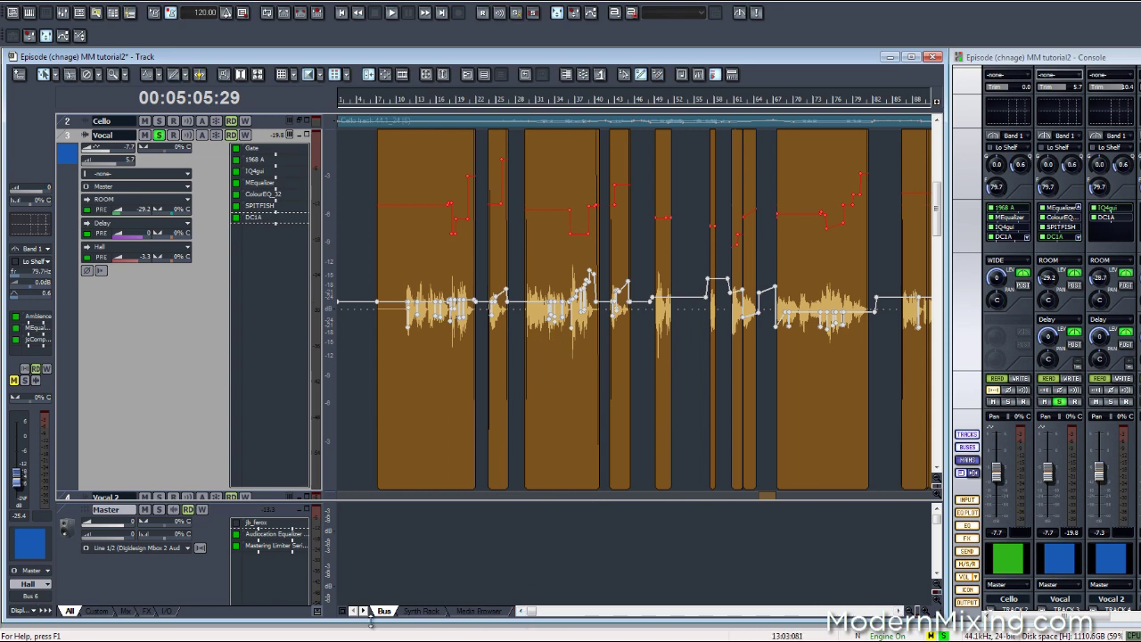
Step: Select the Vocal phrase from about measure 30 to 40, place the playhead at 00:00:56:29 and focus the Vocal channel in the console
click(914, 613)
drag(523, 611, 585, 615)
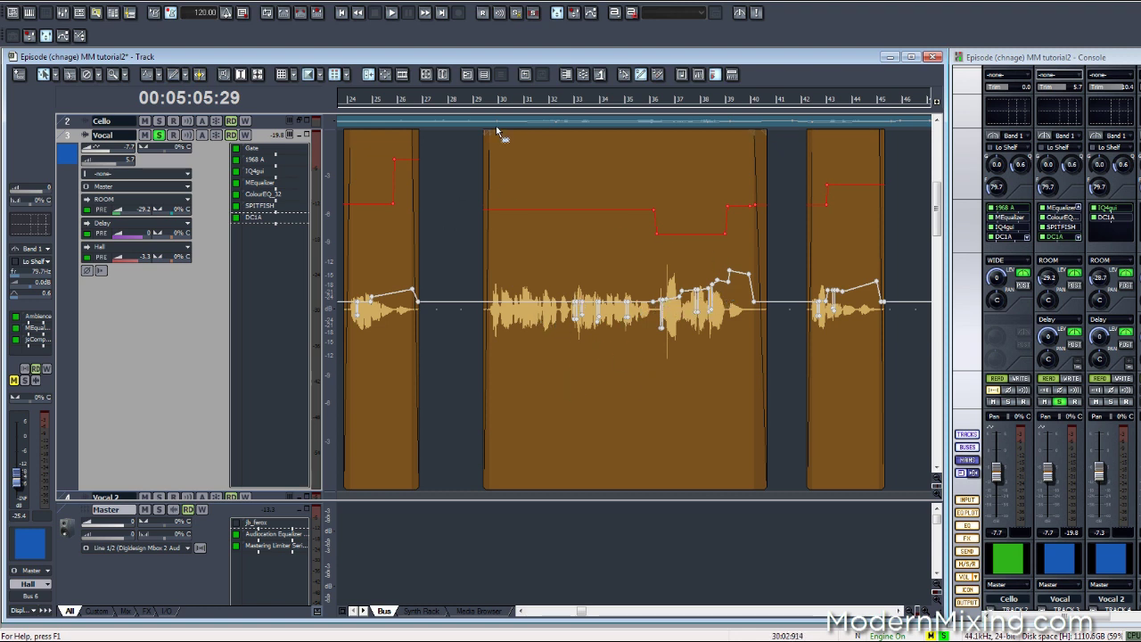
drag(548, 107, 758, 133)
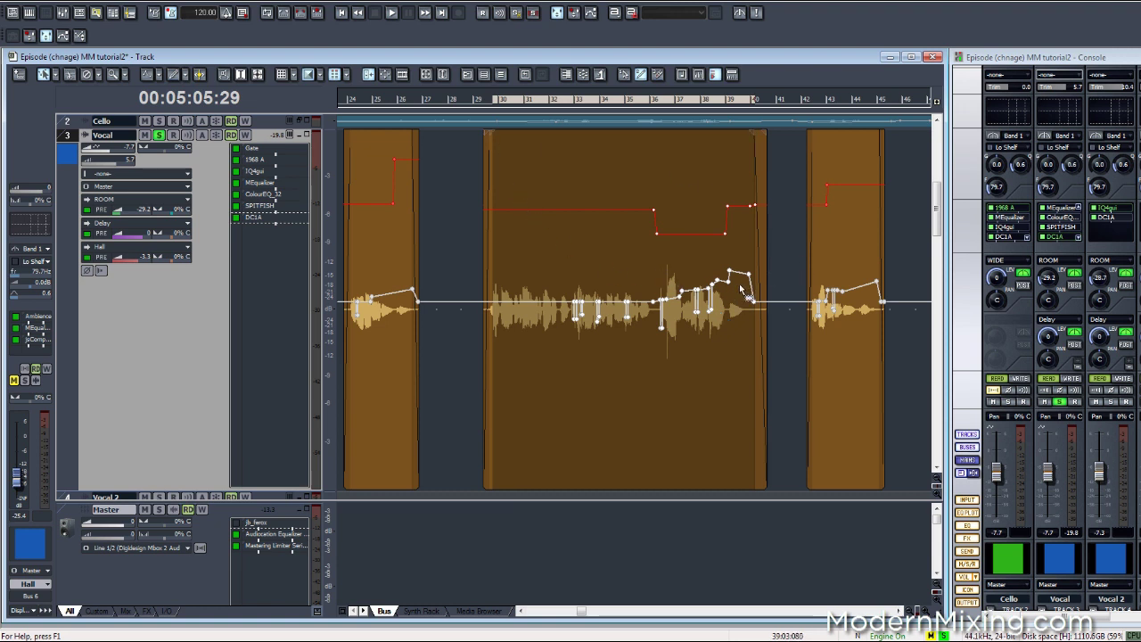
click(490, 103)
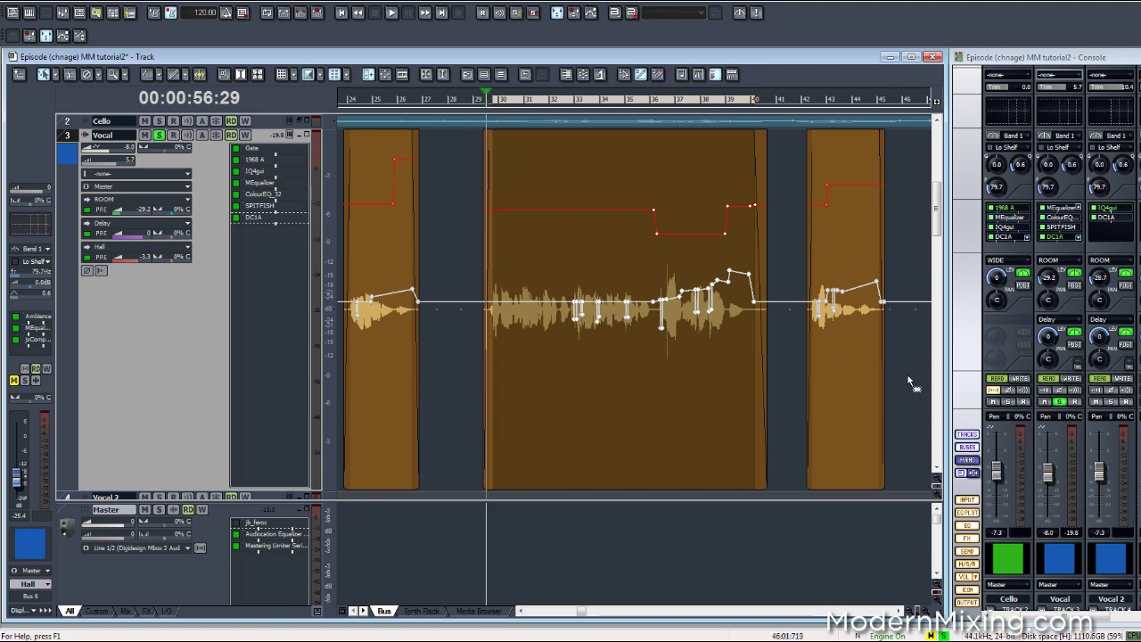
click(1054, 389)
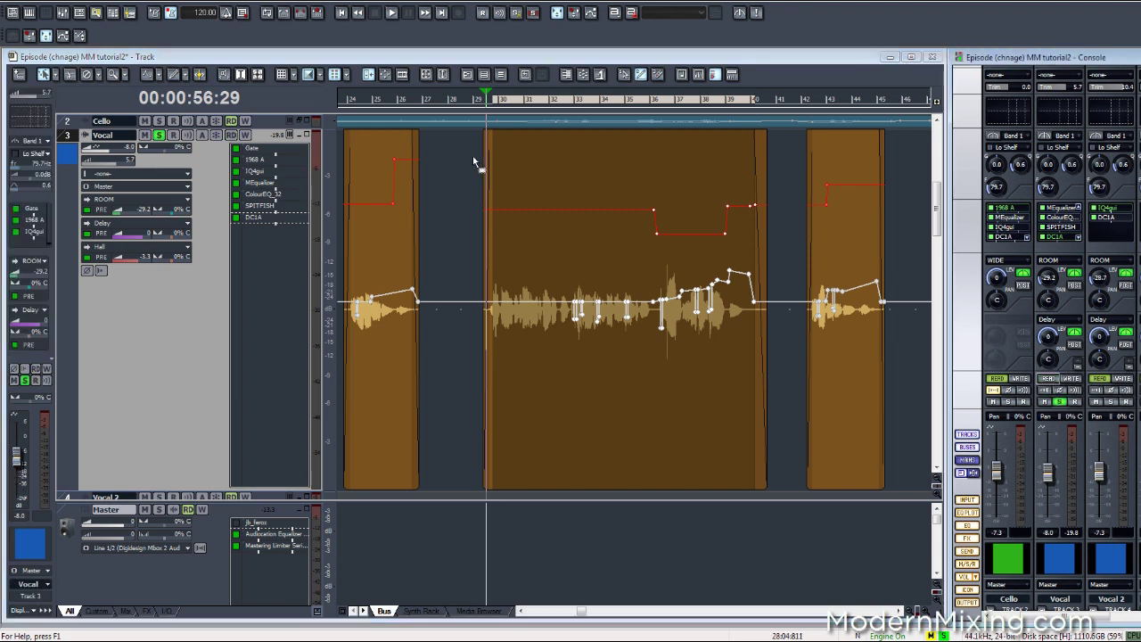
Step: Play the selected Vocal phrase twice and watch the Vocal fader follow its volume automation
key(space)
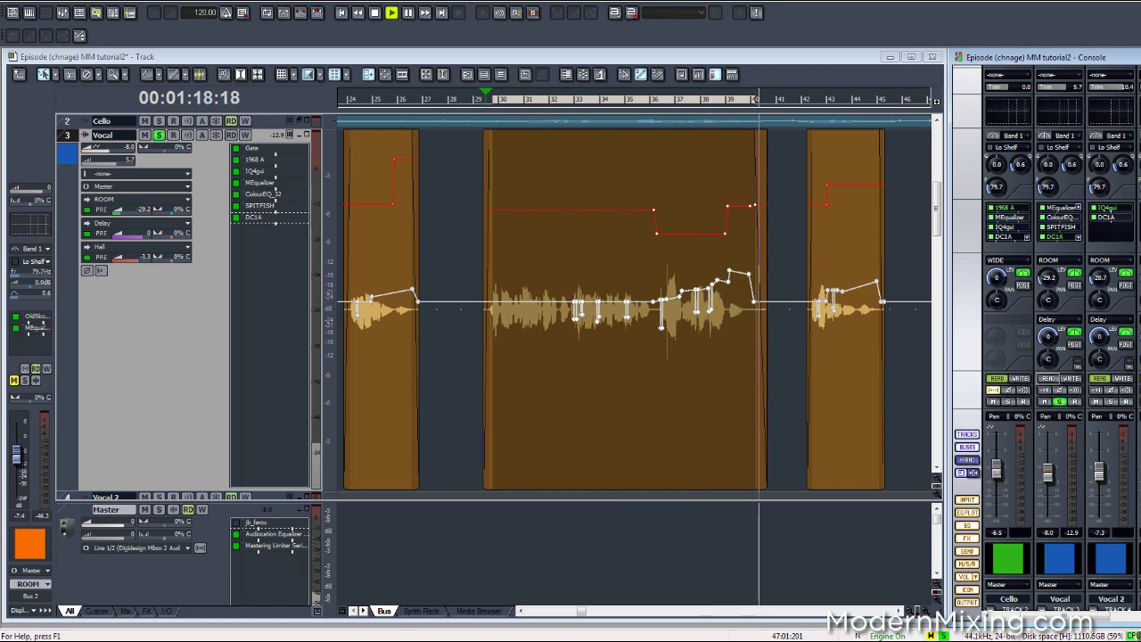
key(space)
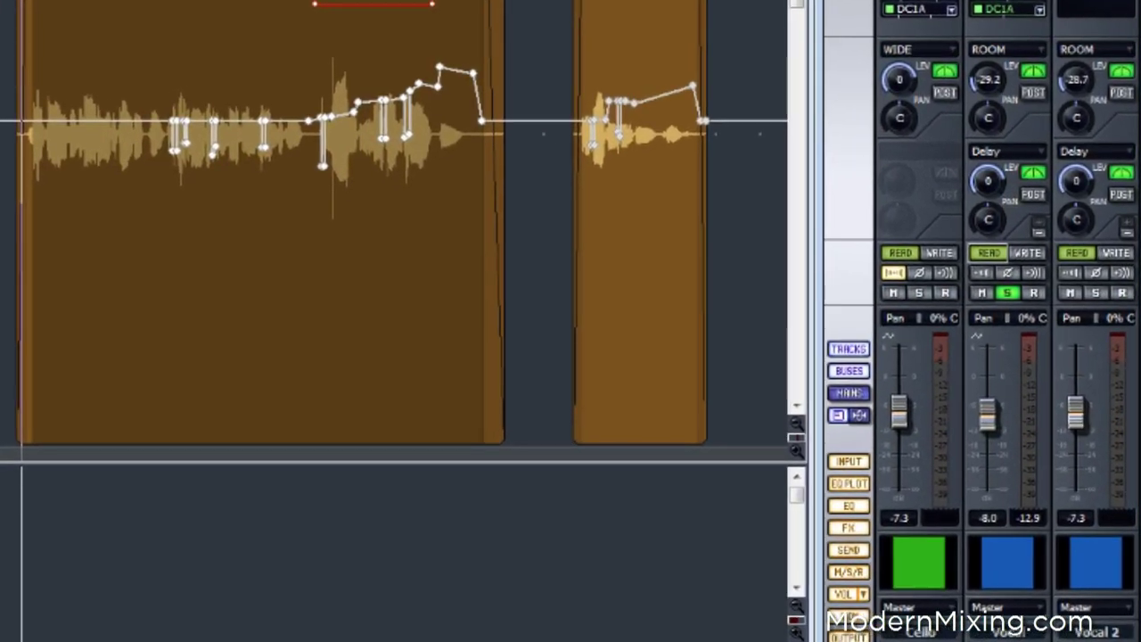
scroll(1007, 321, left, 1)
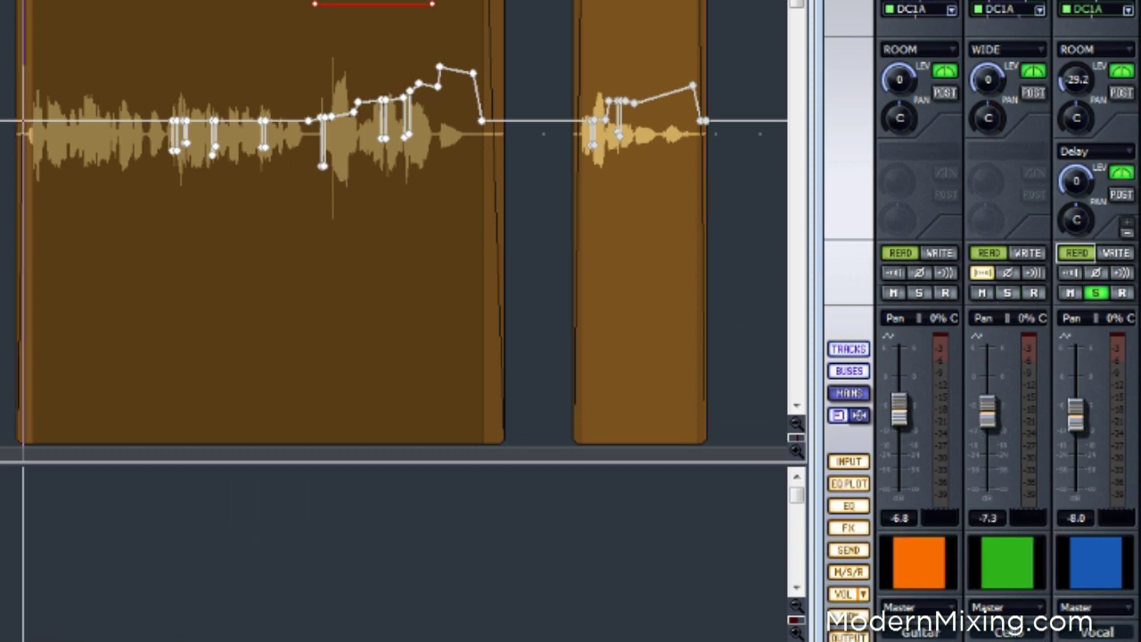
scroll(1016, 629, right, 1)
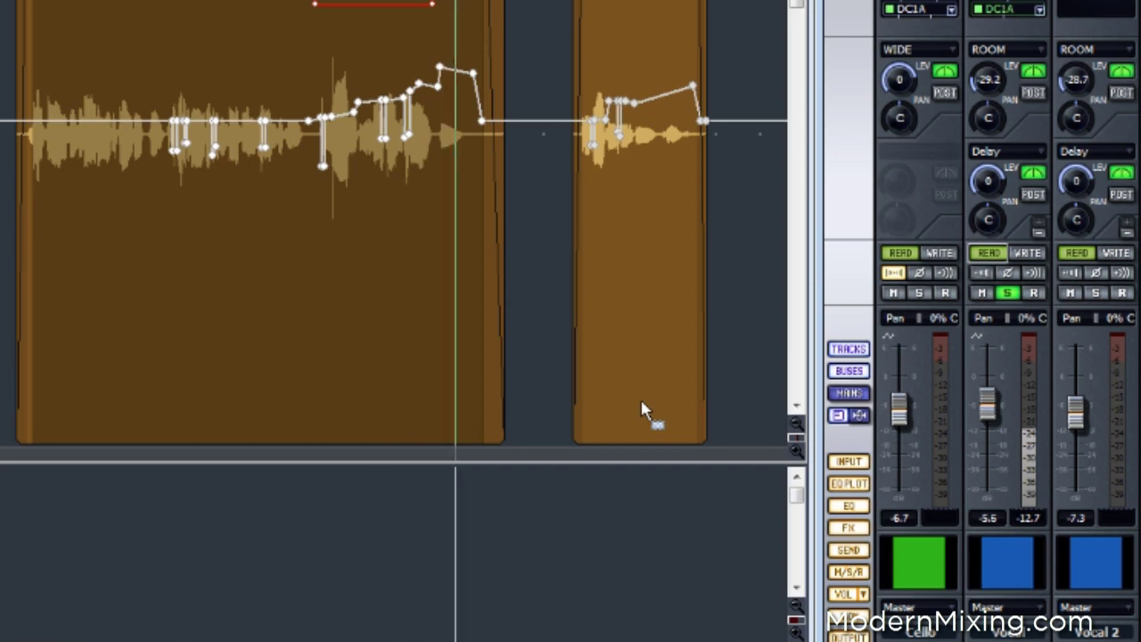
key(space)
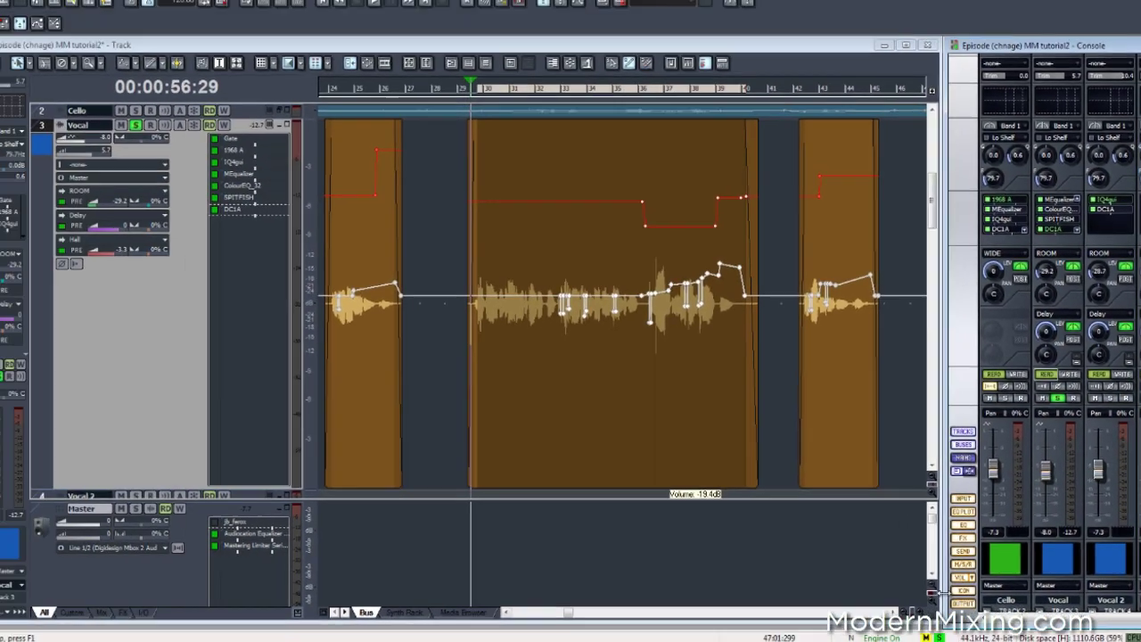
Step: Review the Vocal track's volume automation from the opening through to the final section around measure 139
key(ctrl+Left)
key(ctrl+Left)
key(ctrl+Left)
key(ctrl+Left)
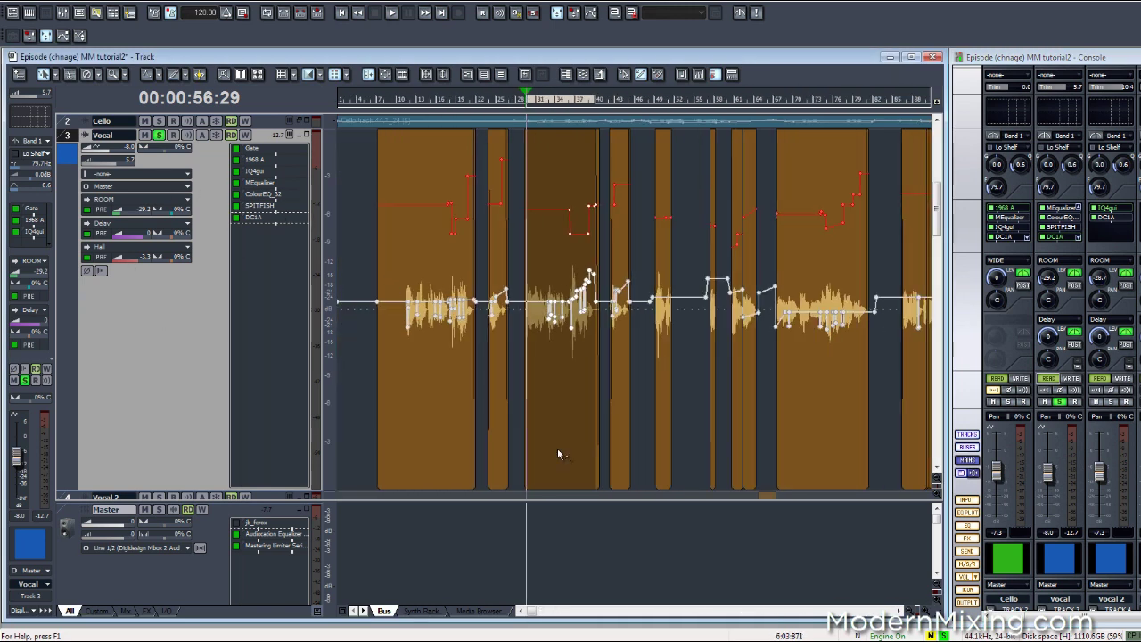
drag(532, 613, 640, 629)
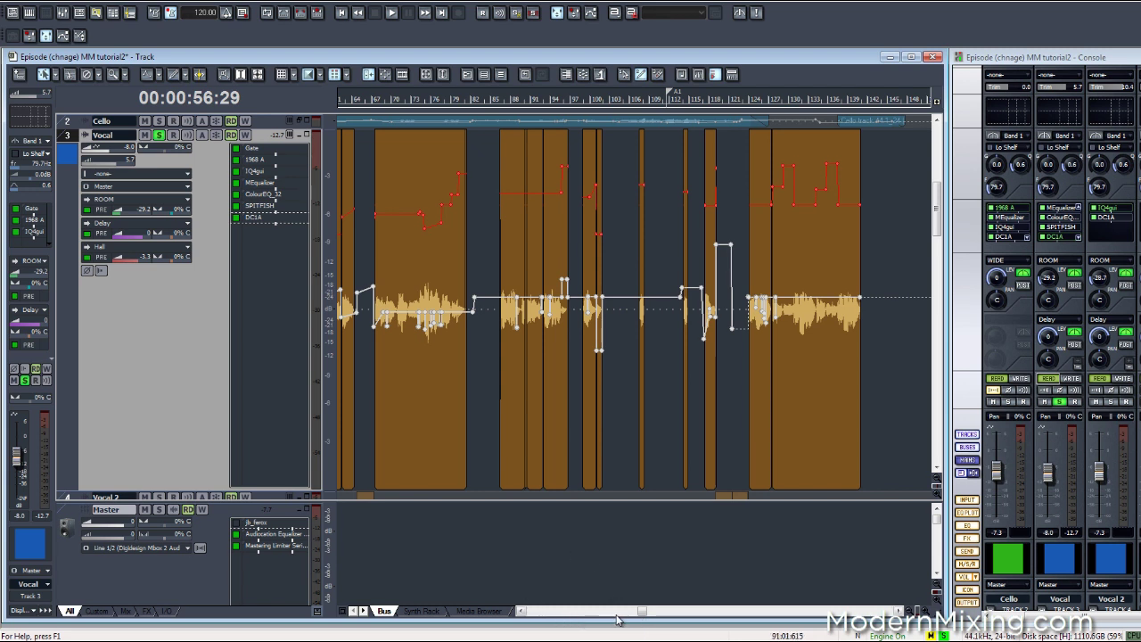
drag(648, 615, 629, 616)
Step: Maximize the Track window and narrow the track controls area to give the Vocal clips and automation more room
click(911, 57)
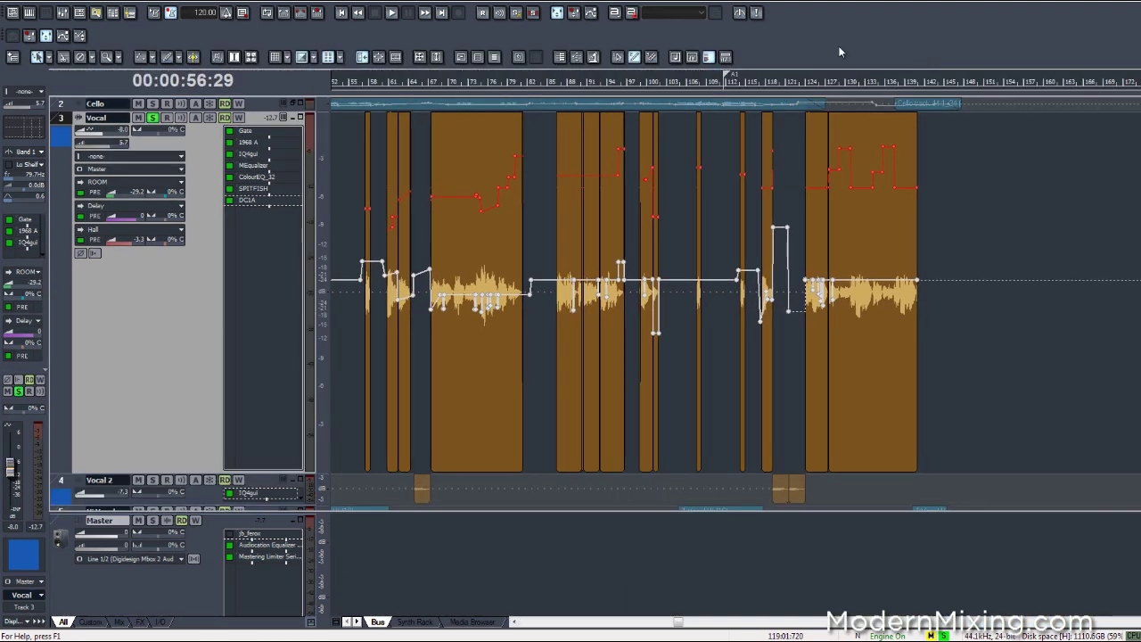
drag(312, 367, 115, 366)
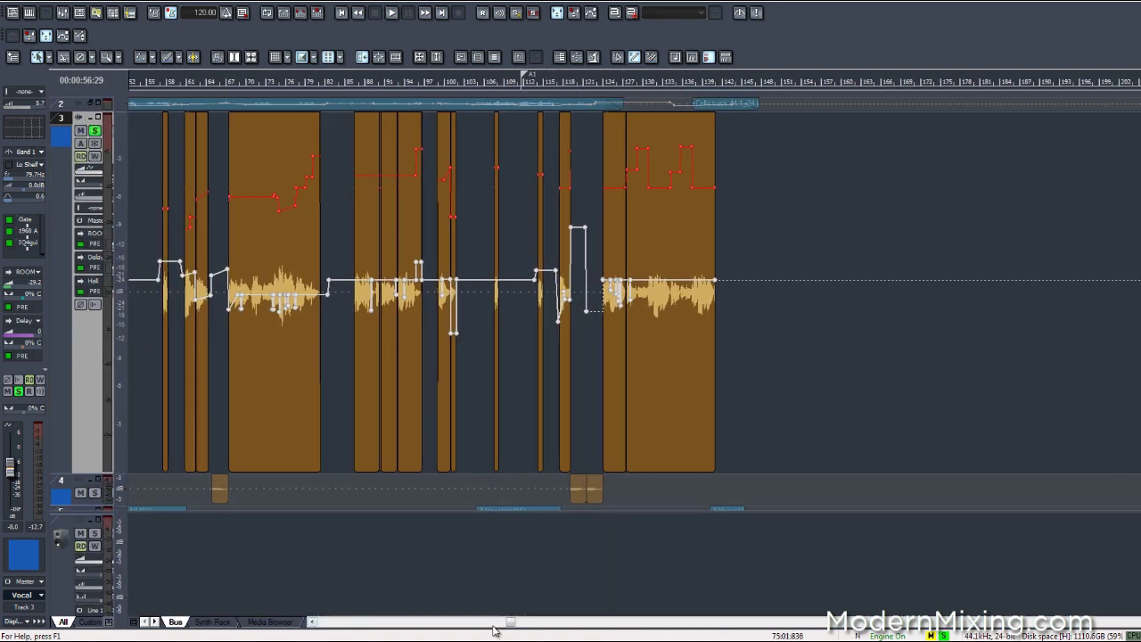
drag(508, 624, 363, 633)
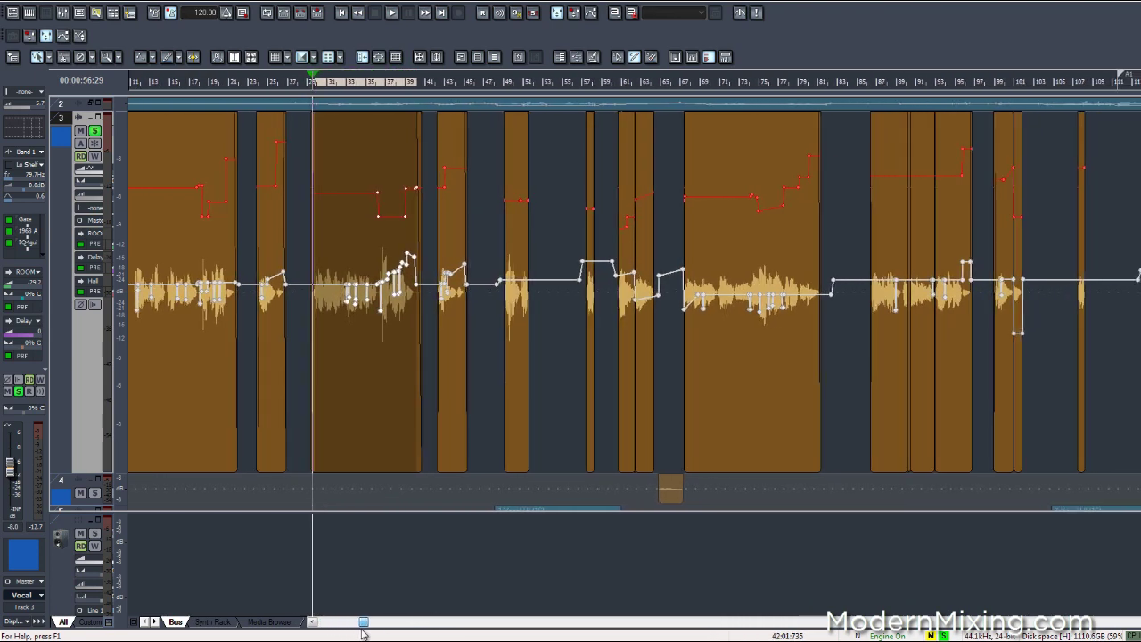
mouse_move(363, 633)
mouse_down()
mouse_move(432, 635)
mouse_move(367, 636)
mouse_up()
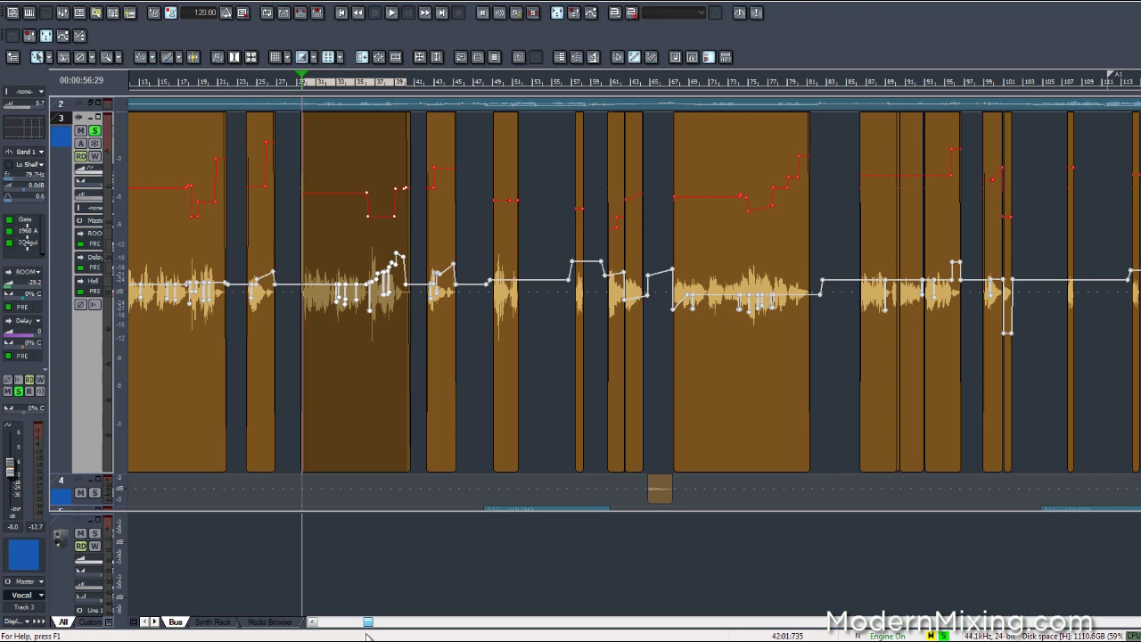
drag(366, 635, 325, 635)
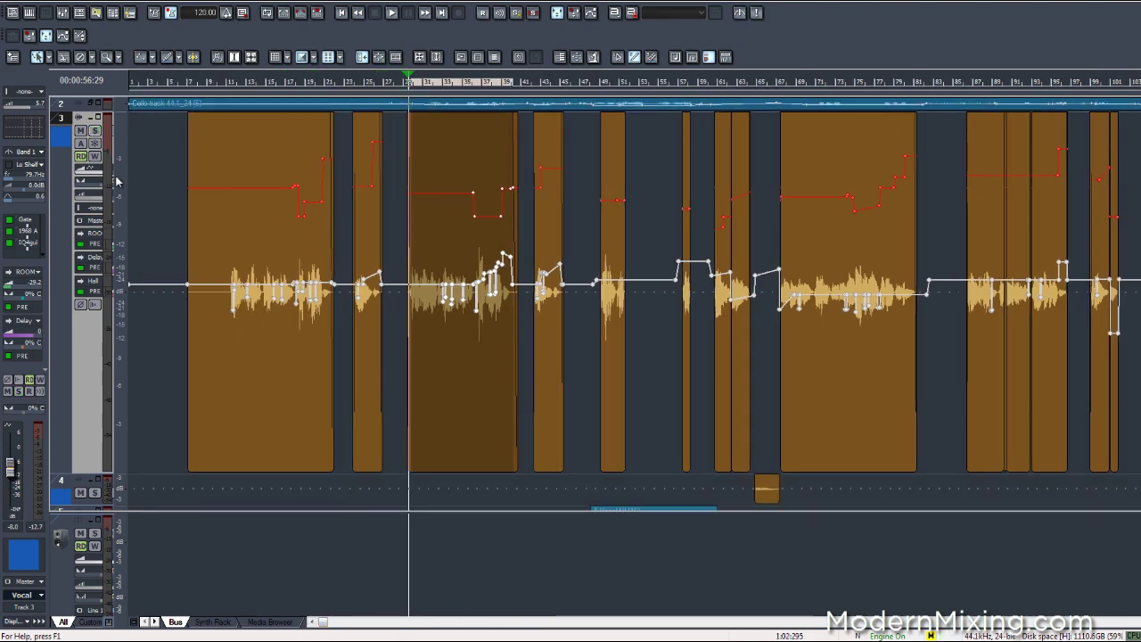
Step: Inspect the Guitar track's volume automation around measures 96 to 99, with the playhead placed at 00:03:11:06
scroll(149, 227, up, 2)
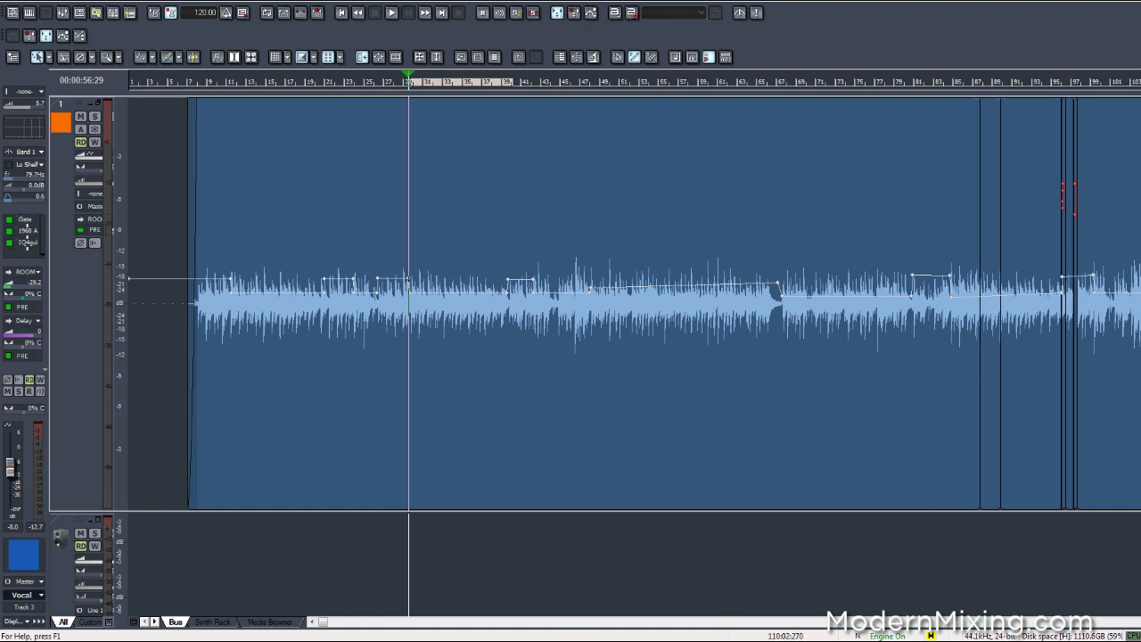
key(ctrl+Right)
key(ctrl+Right)
drag(325, 627, 587, 624)
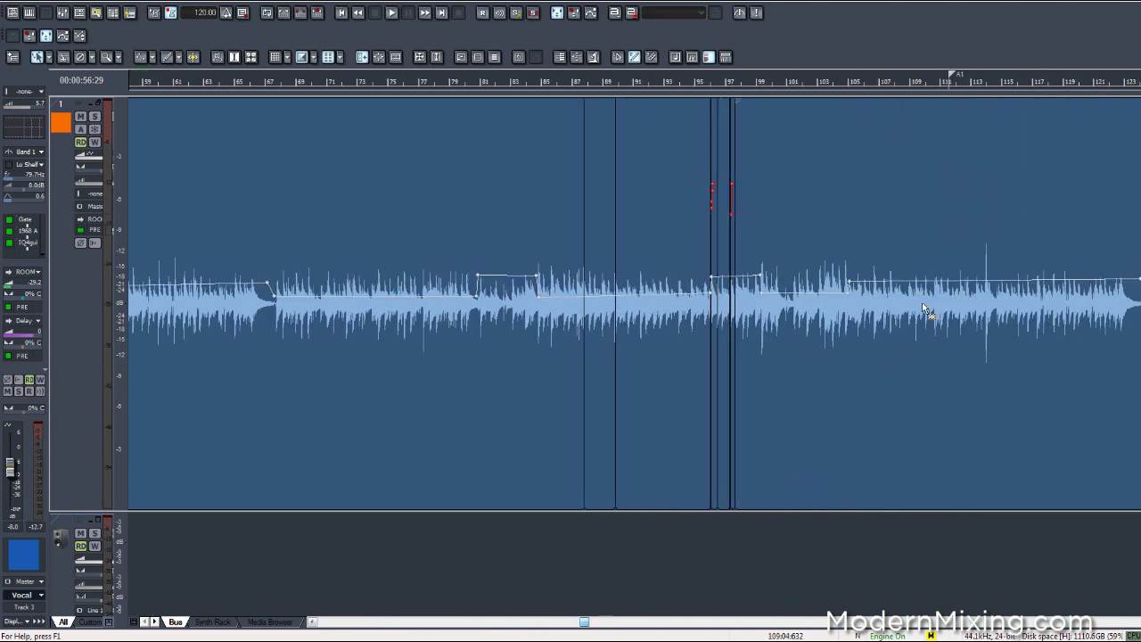
click(724, 83)
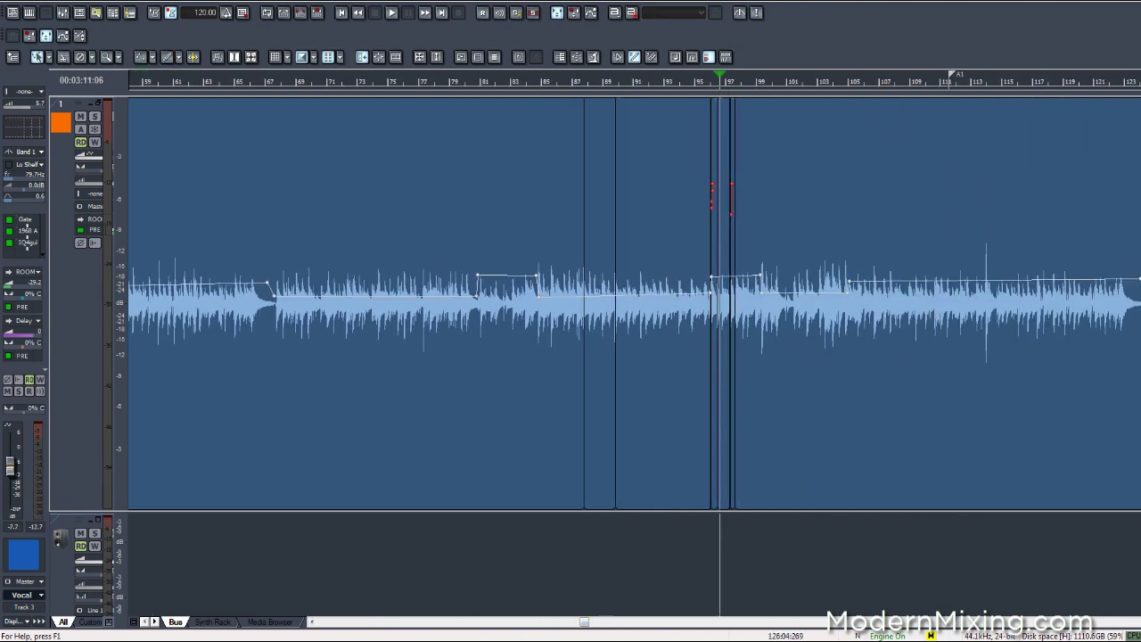
key(ctrl+Right)
key(ctrl+Right)
key(ctrl+Right)
key(ctrl+Right)
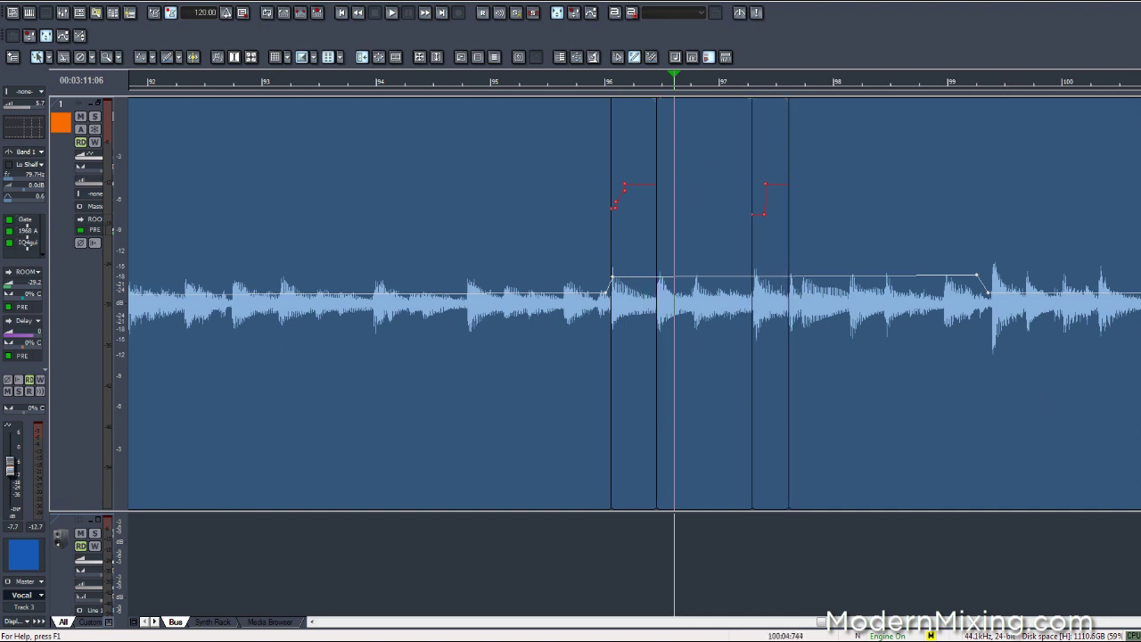
Step: Highlight two automated stretches near the Guitar track's beginning: about measures 11 to 21, and measures 21 to 24
key(ctrl+Left)
key(ctrl+Left)
key(ctrl+Left)
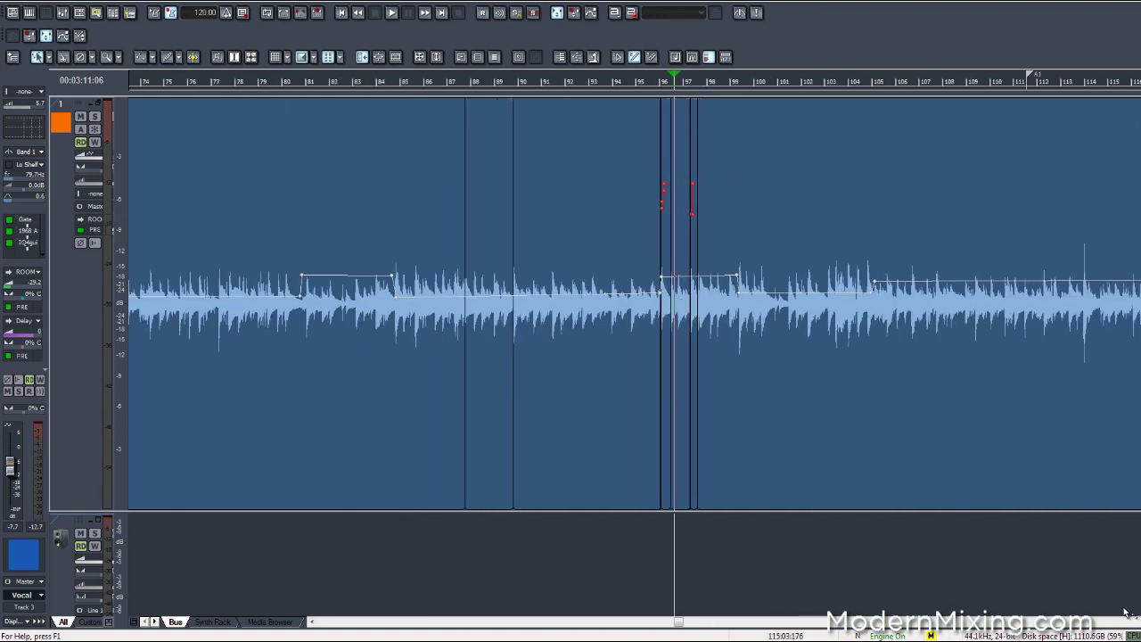
drag(679, 622, 327, 621)
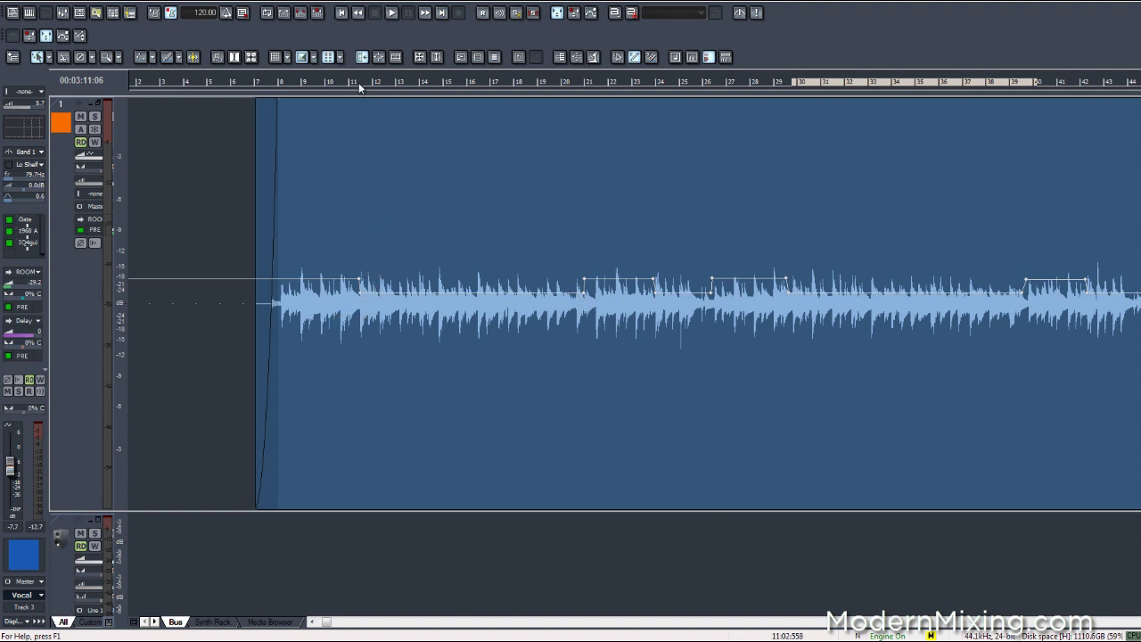
drag(359, 82, 504, 84)
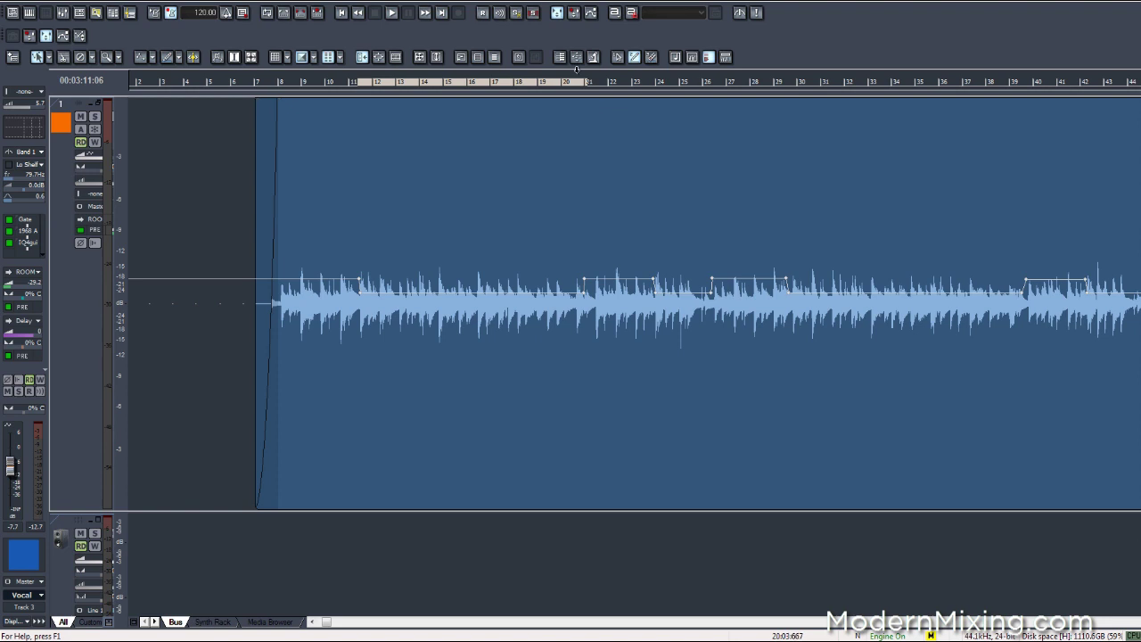
click(417, 121)
drag(406, 93, 585, 112)
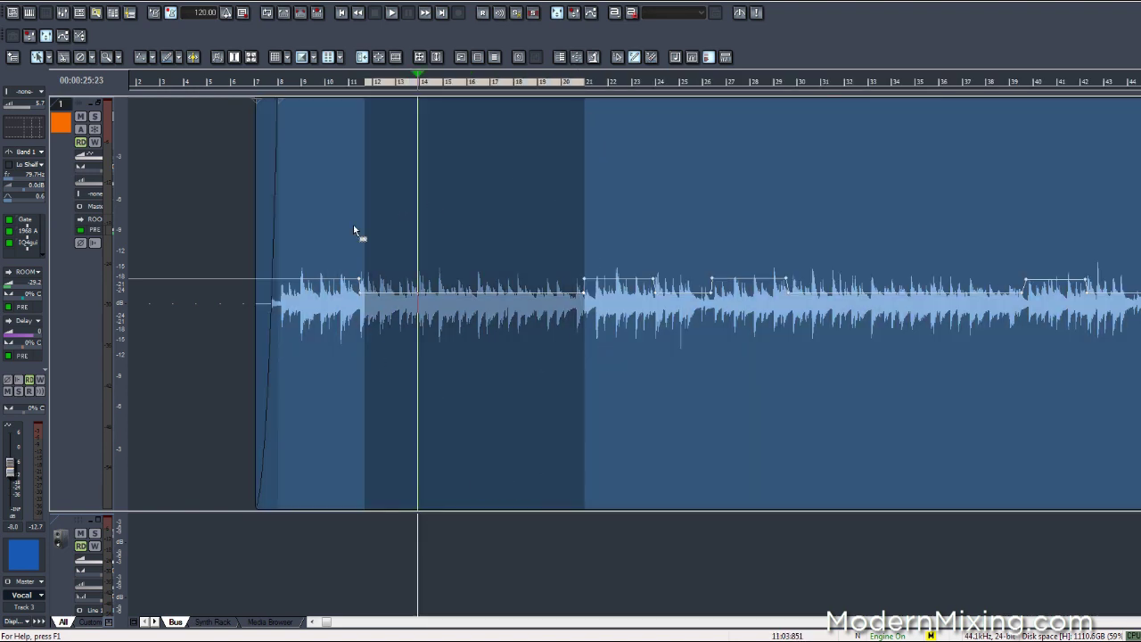
drag(586, 90, 660, 102)
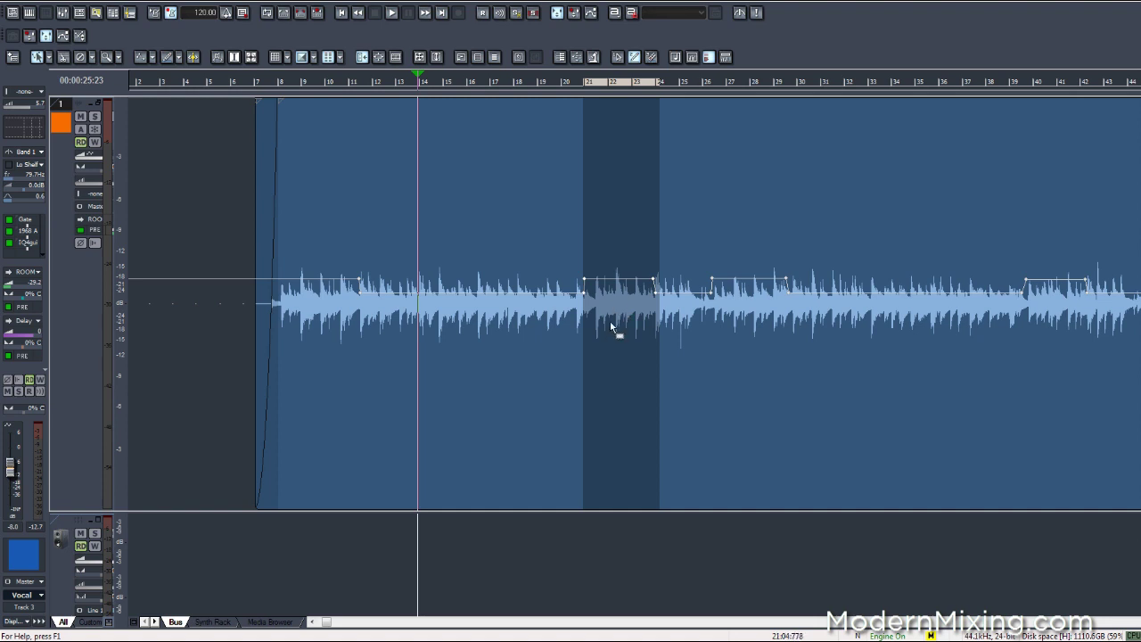
Step: Clear the time selection on the Guitar track and place the playhead at 00:00:30:22
click(234, 231)
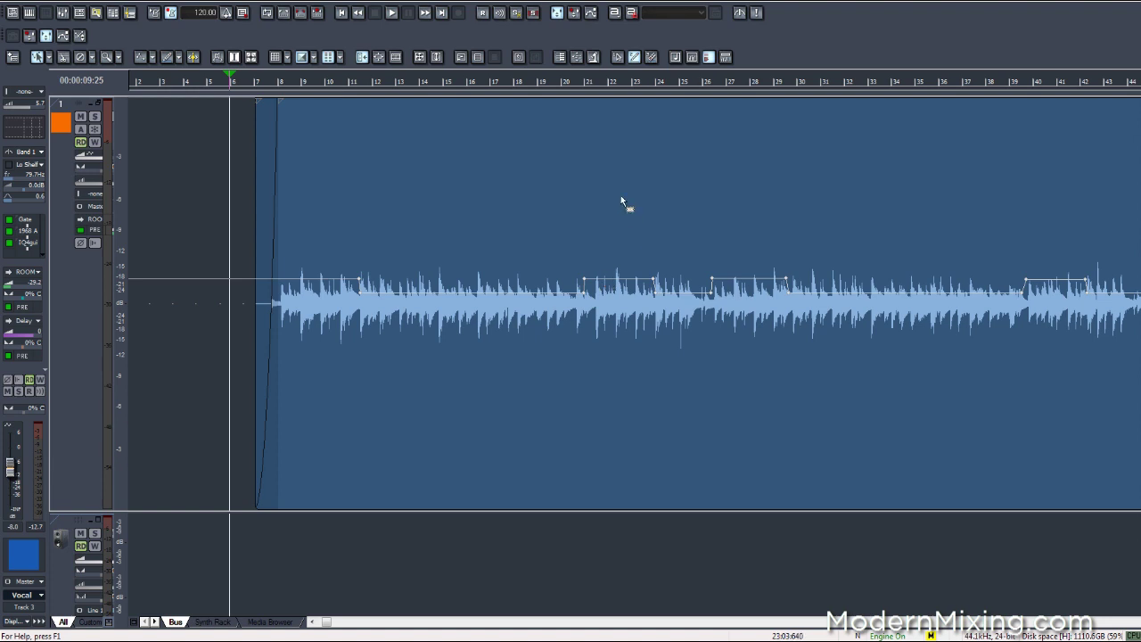
click(375, 82)
click(476, 82)
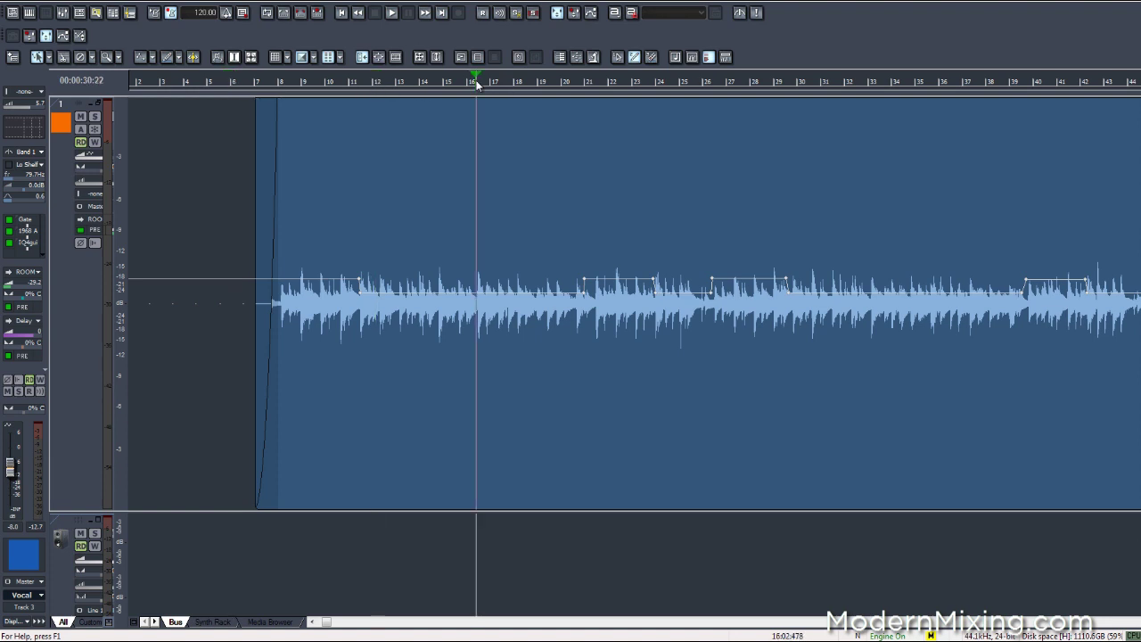
Step: Play the mix from 00:00:30:22 and unmute the WIDE, VOX, Delay and Hall buses in the Console, stopping playback back in the Track view
key(space)
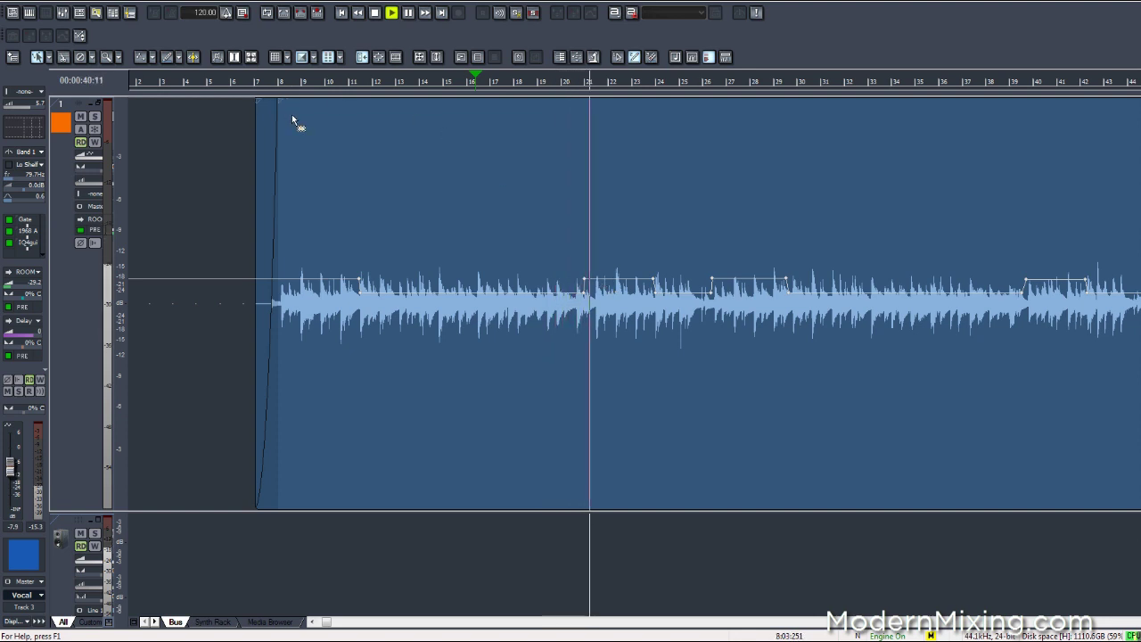
key(alt+v)
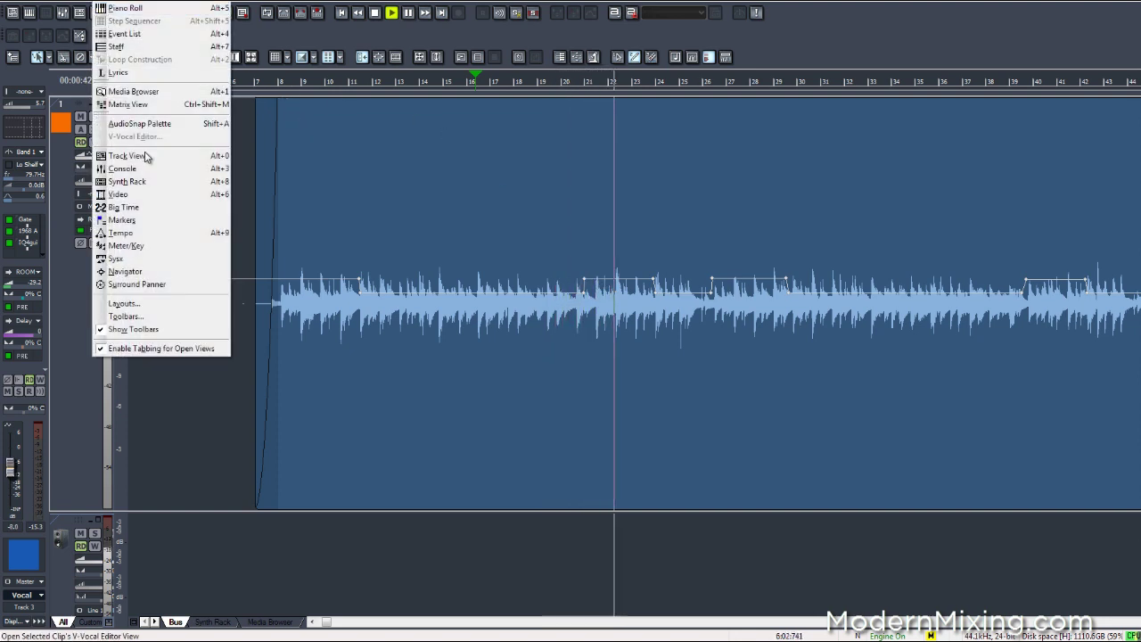
click(151, 169)
click(354, 399)
click(406, 399)
click(457, 398)
click(508, 399)
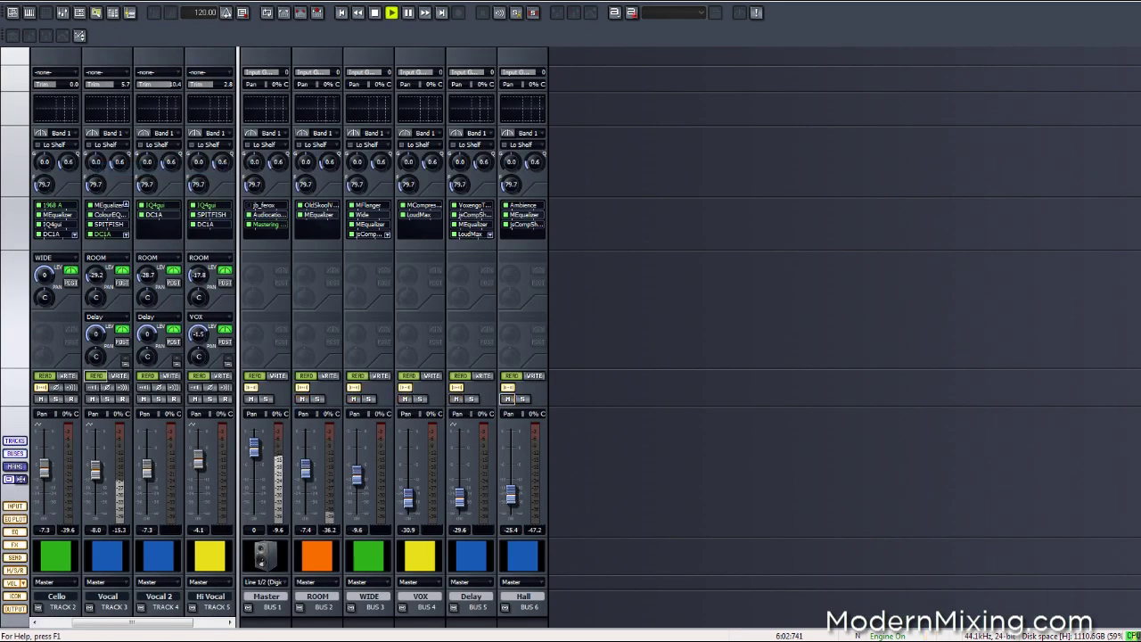
key(alt+1)
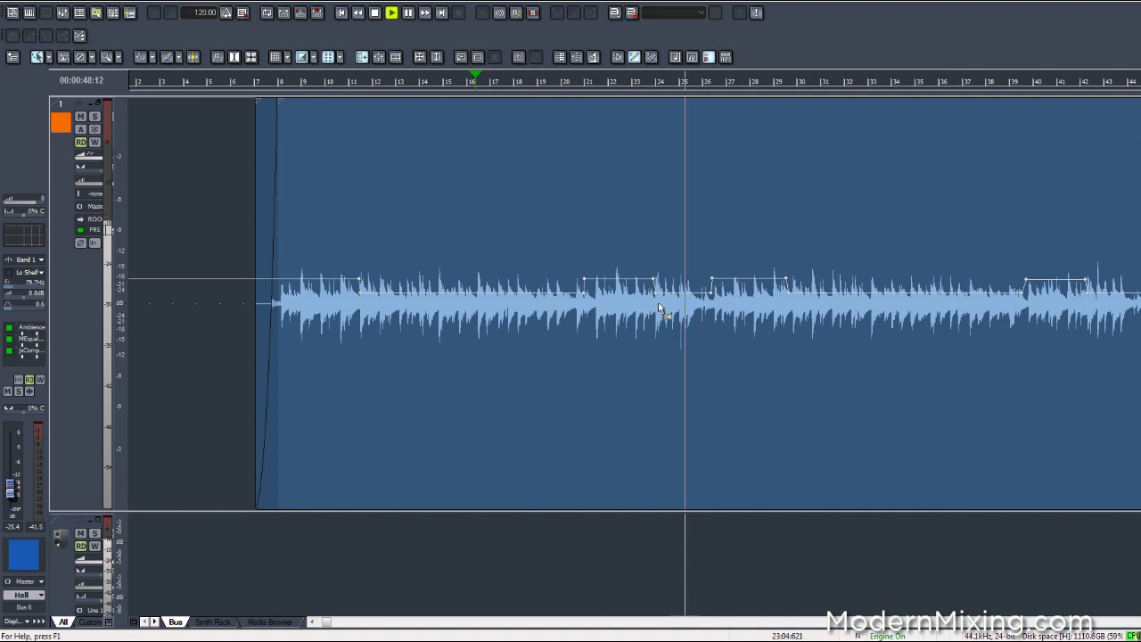
key(space)
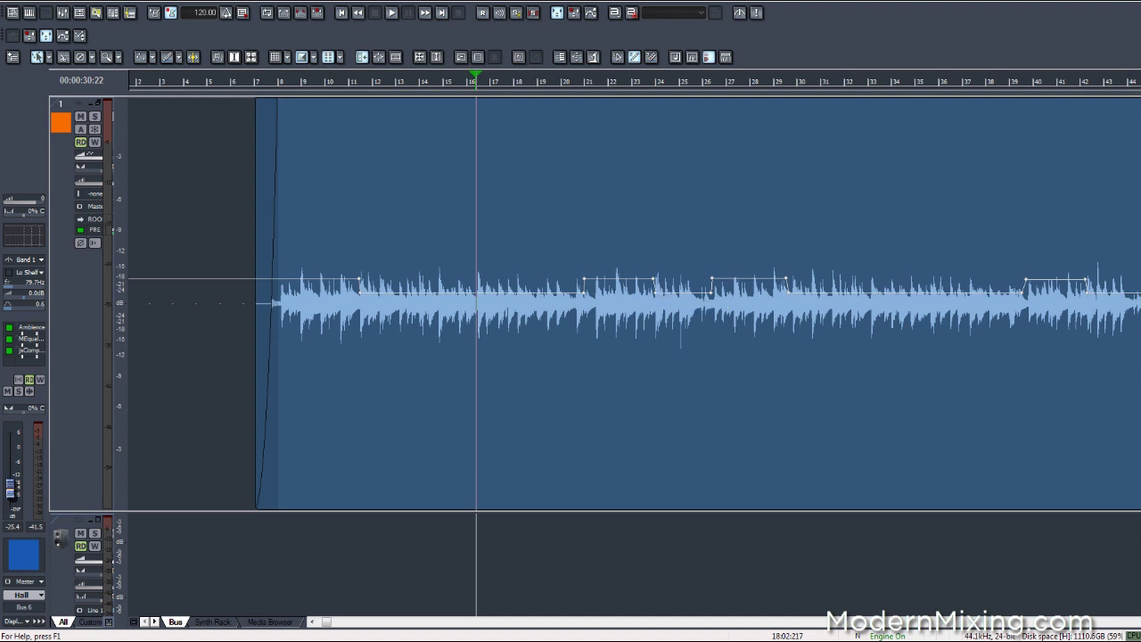
Step: Place the playhead at 00:00:47:18 and listen to the passage through the Guitar track's raised automation around measures 26 to 29
click(684, 82)
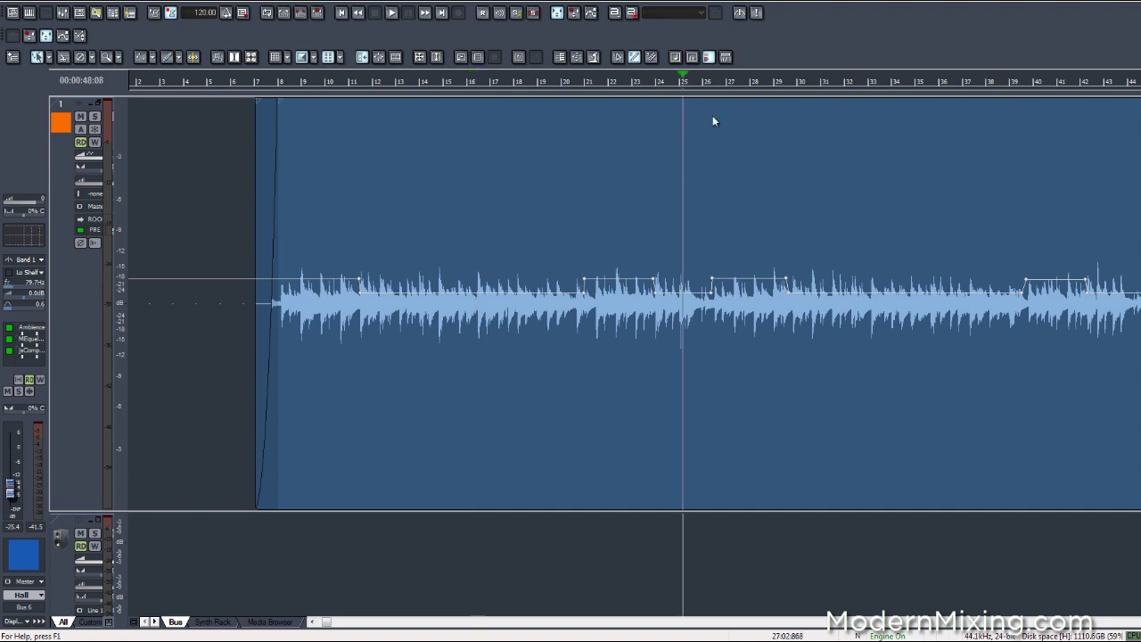
click(676, 87)
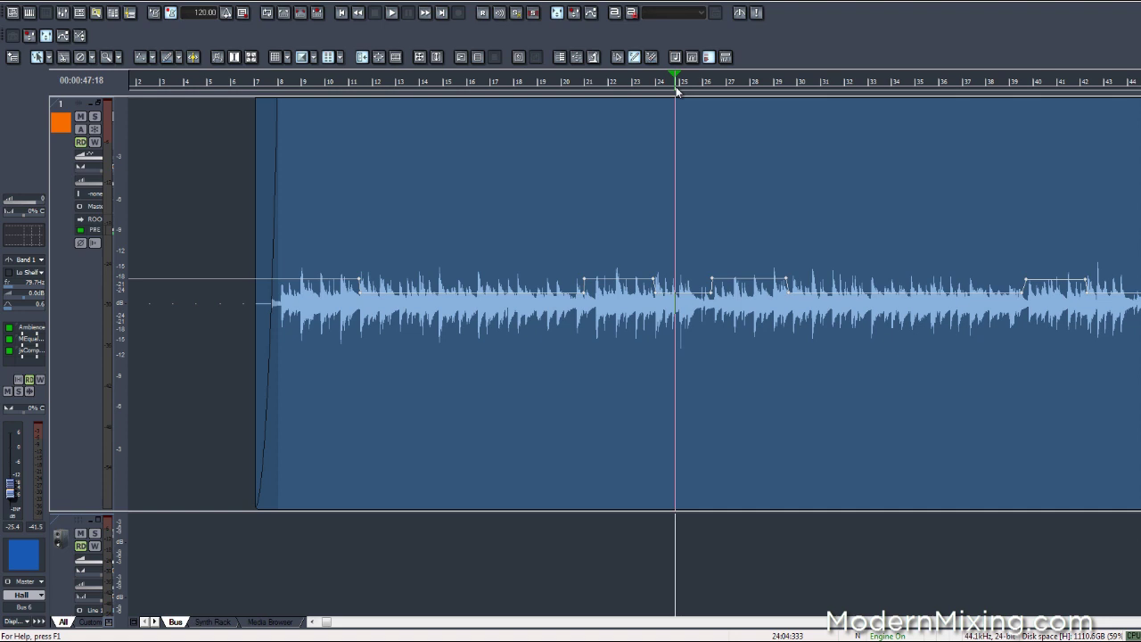
key(space)
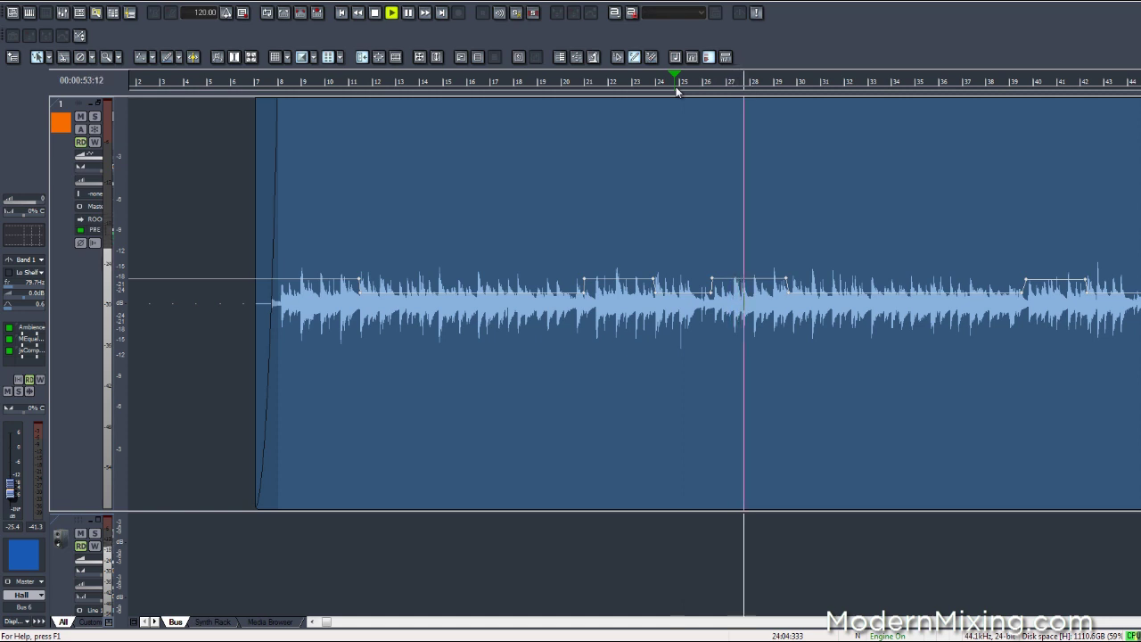
key(space)
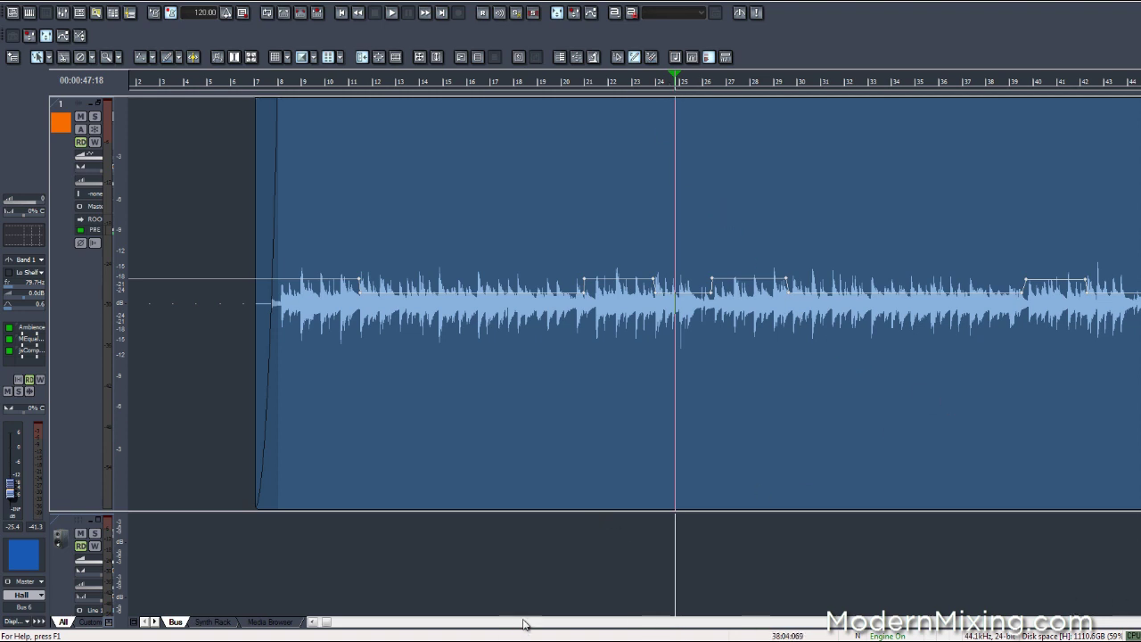
Step: Examine the Guitar track's long volume ramp between measures 48 and 67, and play back its ending from 00:02:04:19
drag(318, 619, 462, 635)
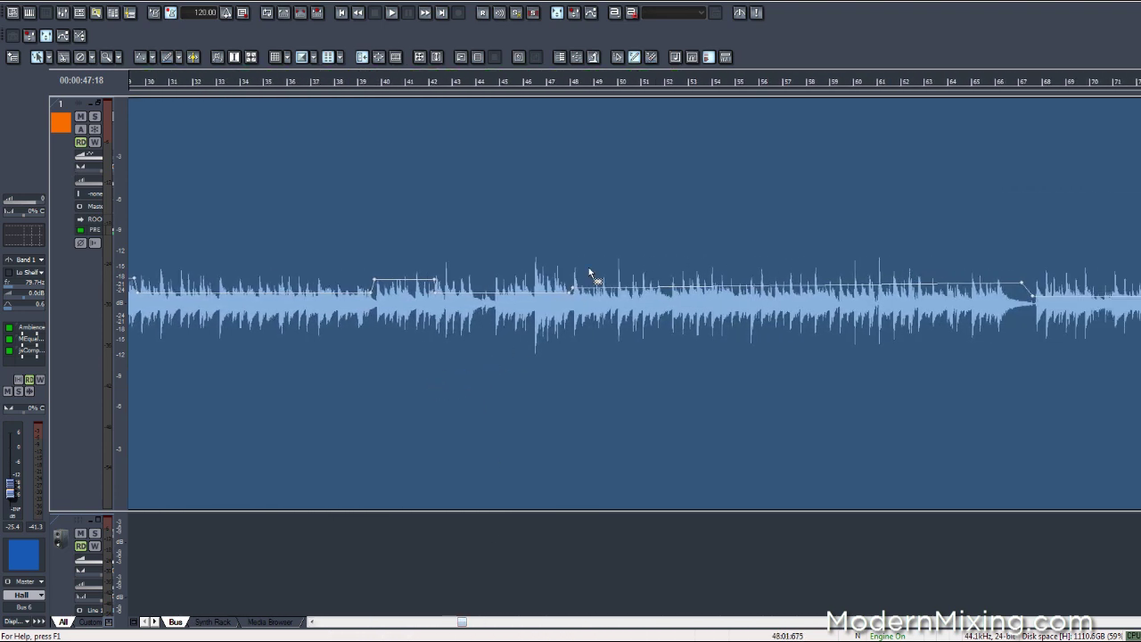
click(585, 82)
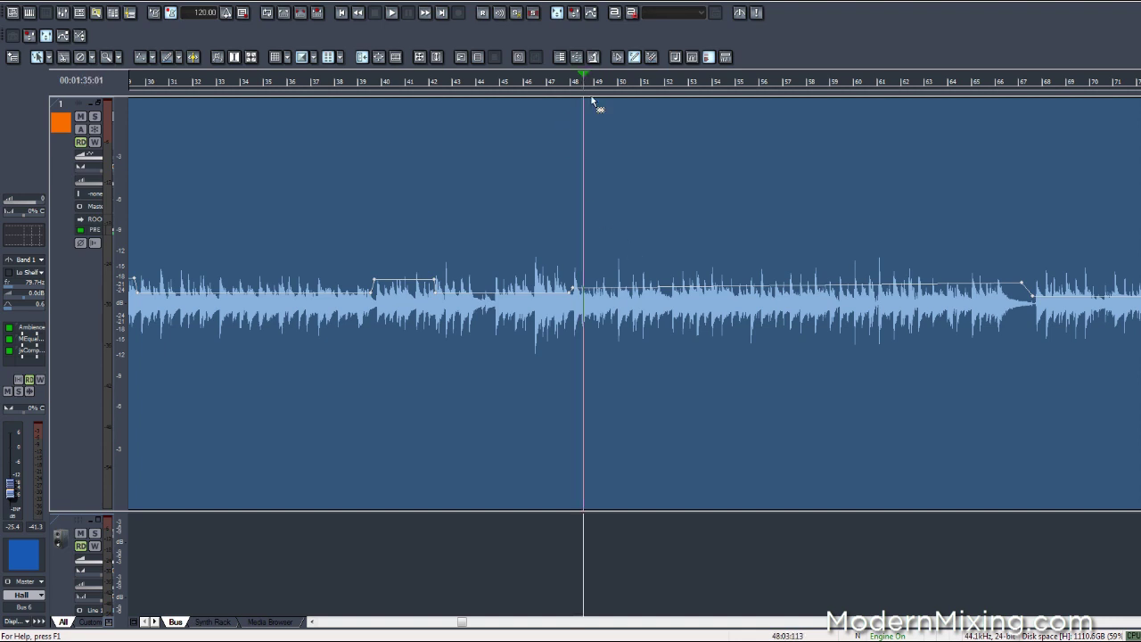
scroll(639, 265, down, 1)
scroll(639, 265, up, 1)
click(934, 90)
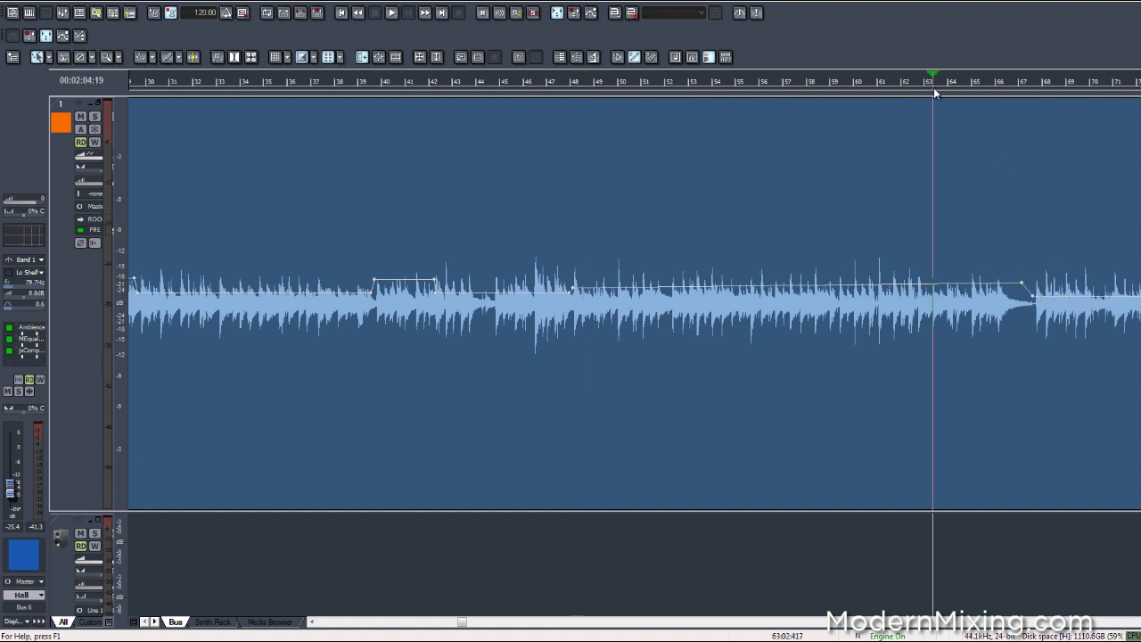
key(space)
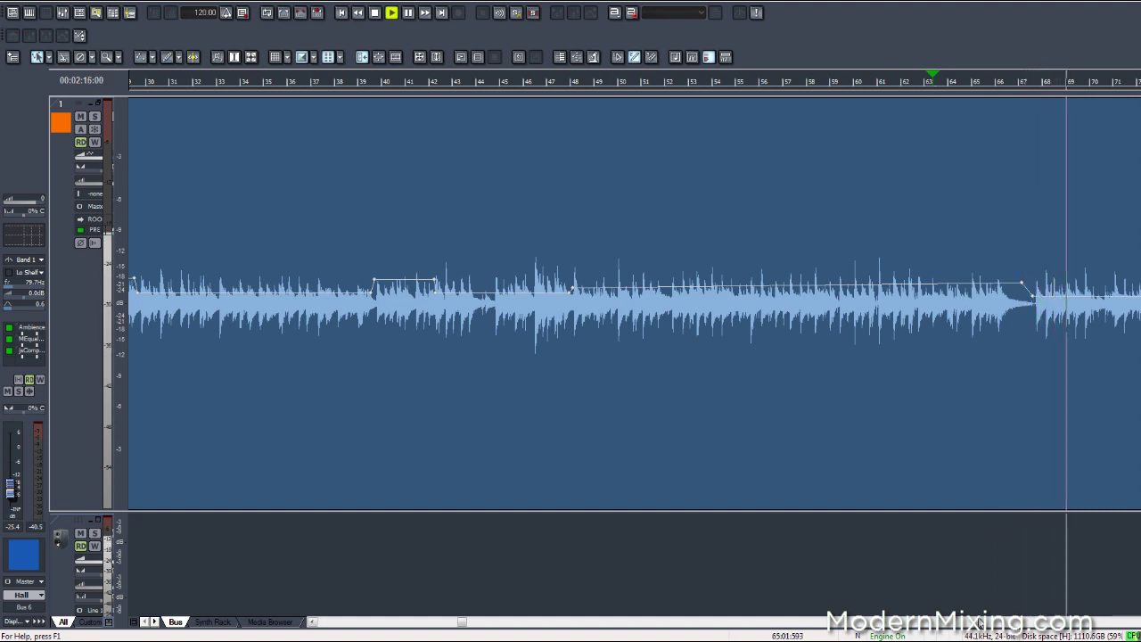
key(space)
Step: Review the Guitar track's volume envelope through to the song's end and back to its beginning in a wider overview
drag(461, 624, 686, 637)
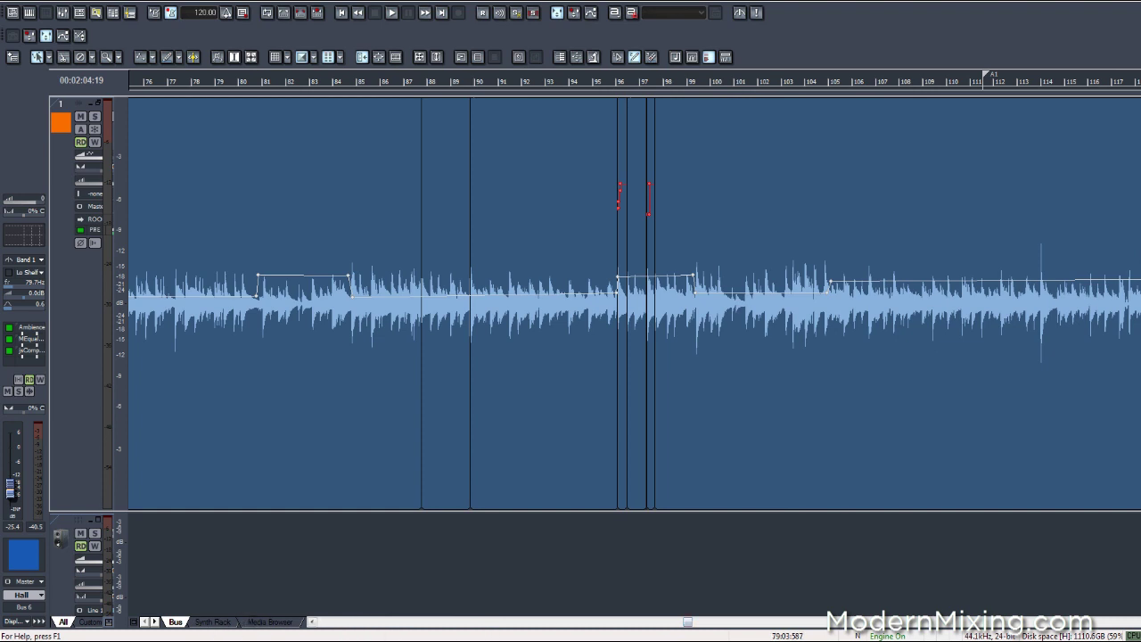
key(ctrl+Left)
key(ctrl+Left)
key(ctrl+Left)
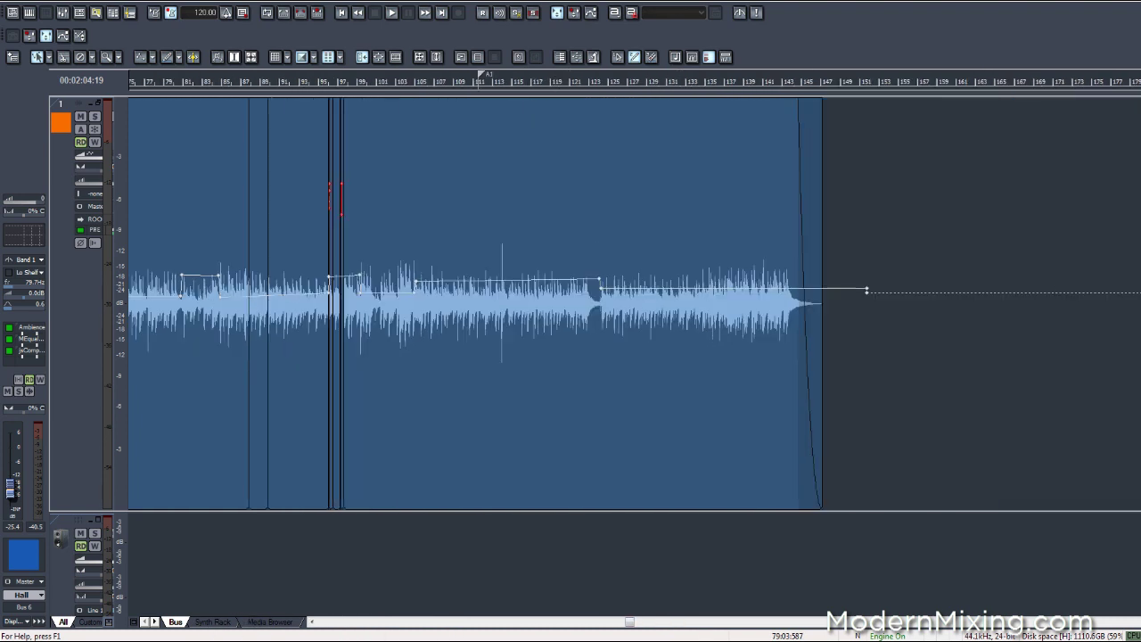
drag(633, 624, 465, 634)
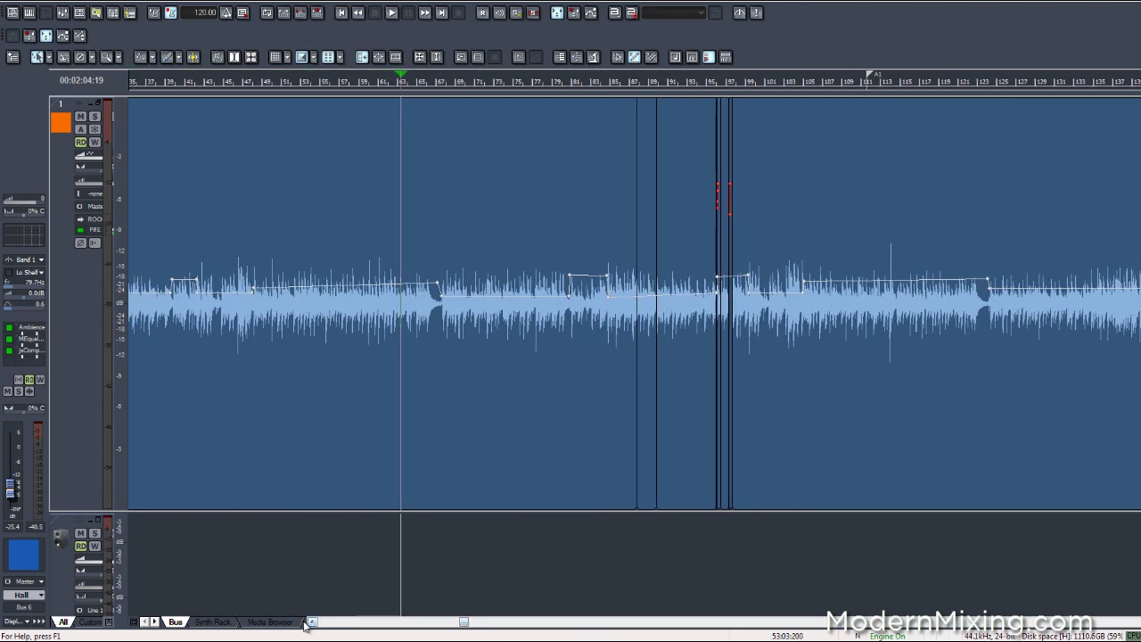
scroll(635, 303, left, 5)
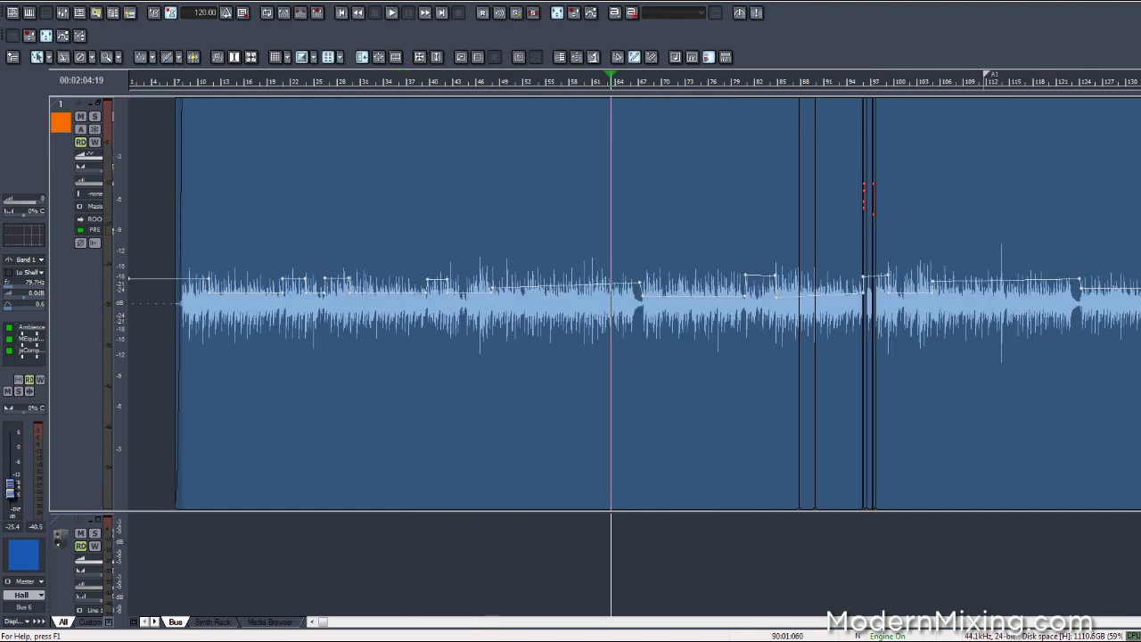
click(332, 622)
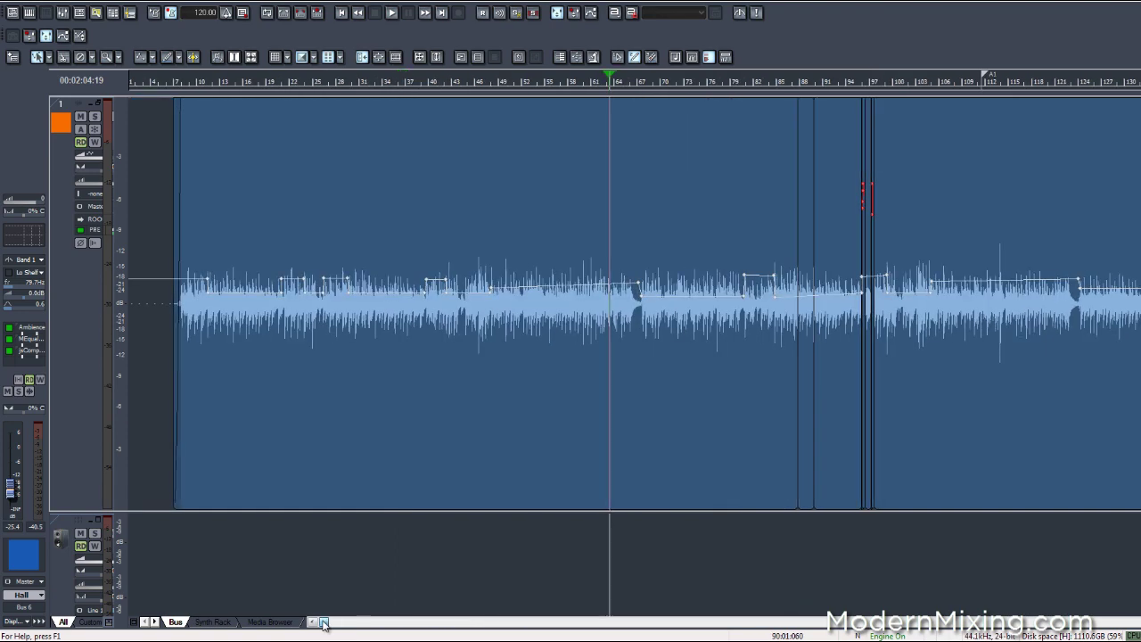
drag(333, 622, 345, 624)
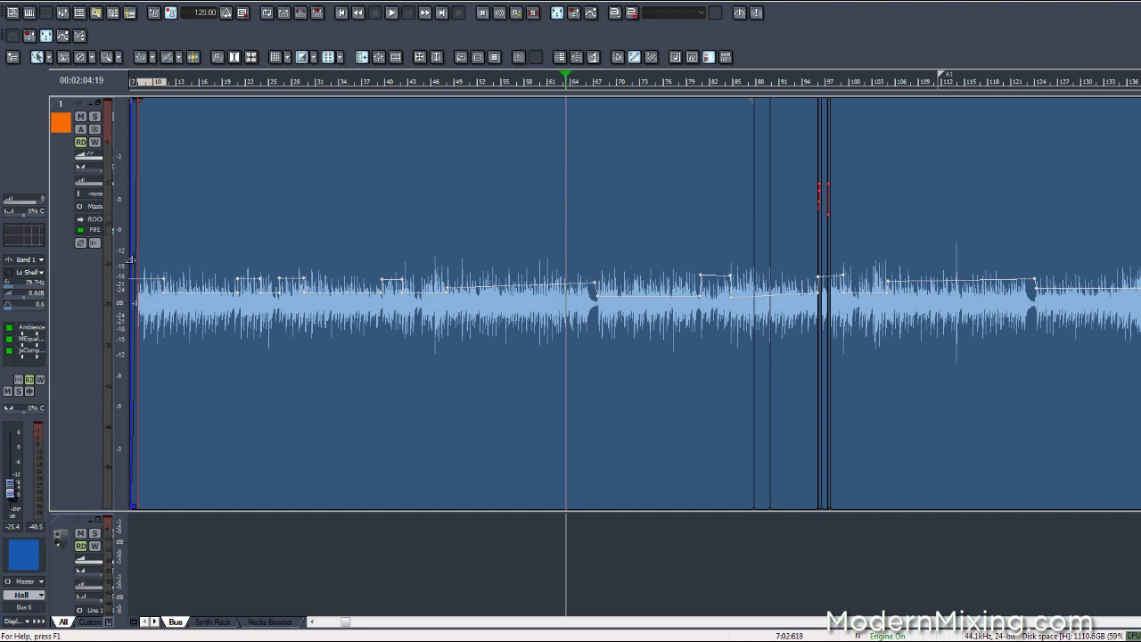
Step: Highlight the Guitar track's automated sections at about measures 26 to 29, 47 to 67 and 105 to 123, with the playhead at 00:01:34:15
click(151, 287)
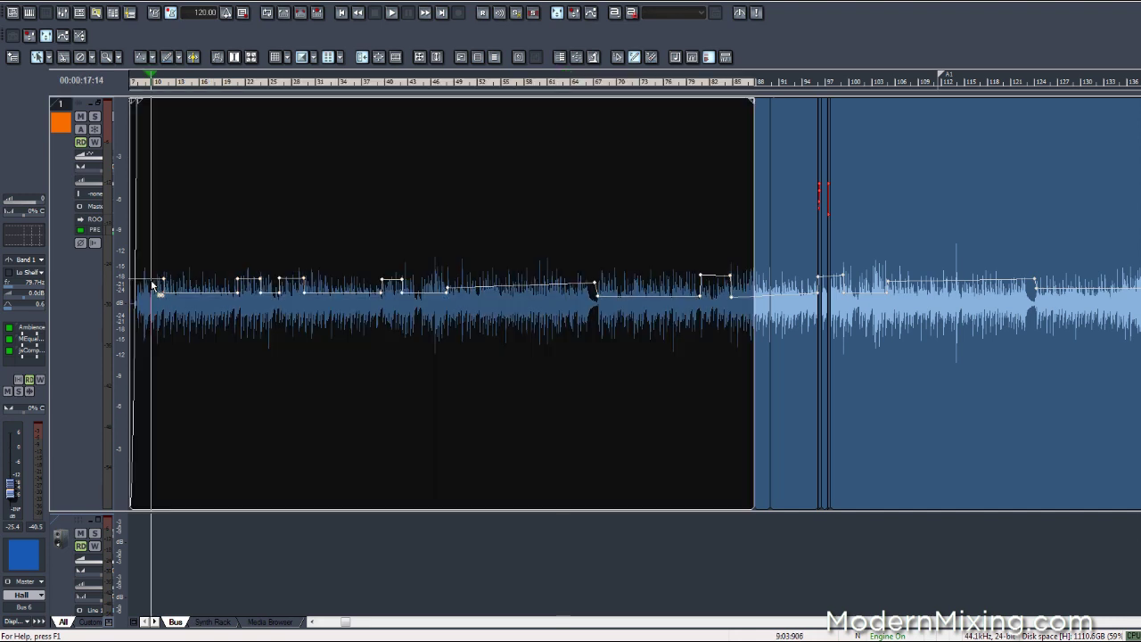
click(157, 83)
drag(164, 92, 303, 88)
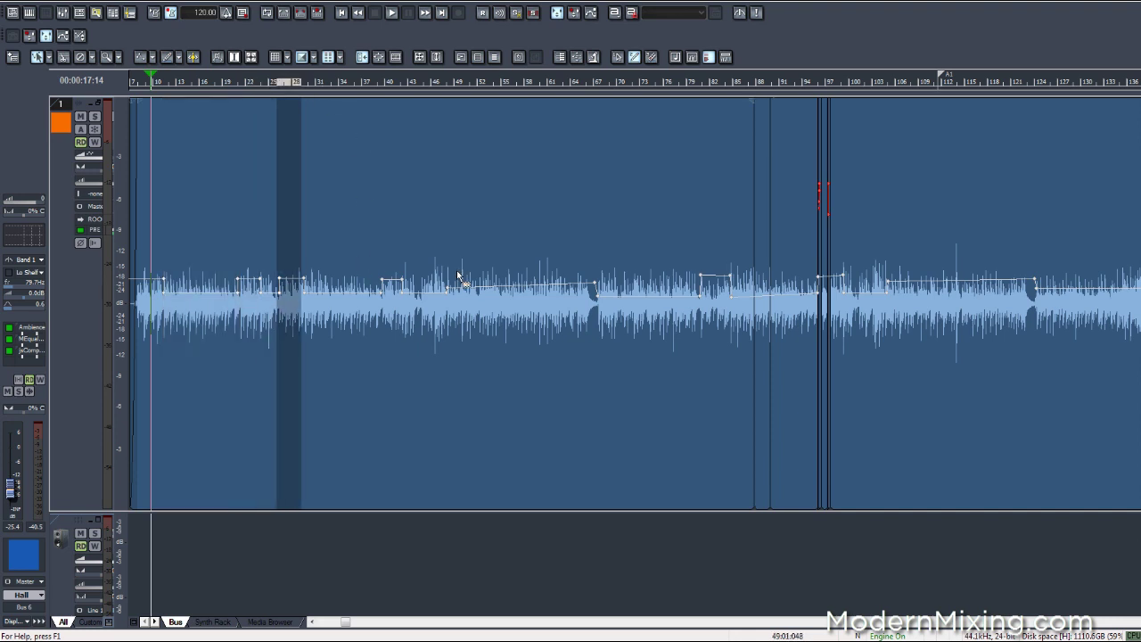
drag(440, 95, 584, 99)
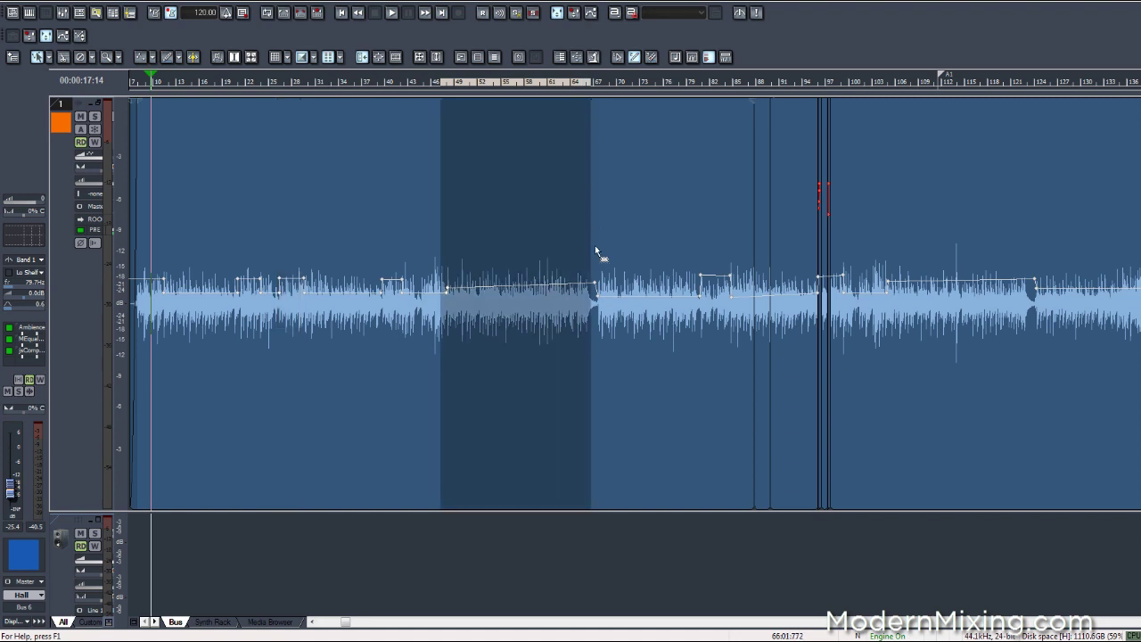
click(449, 86)
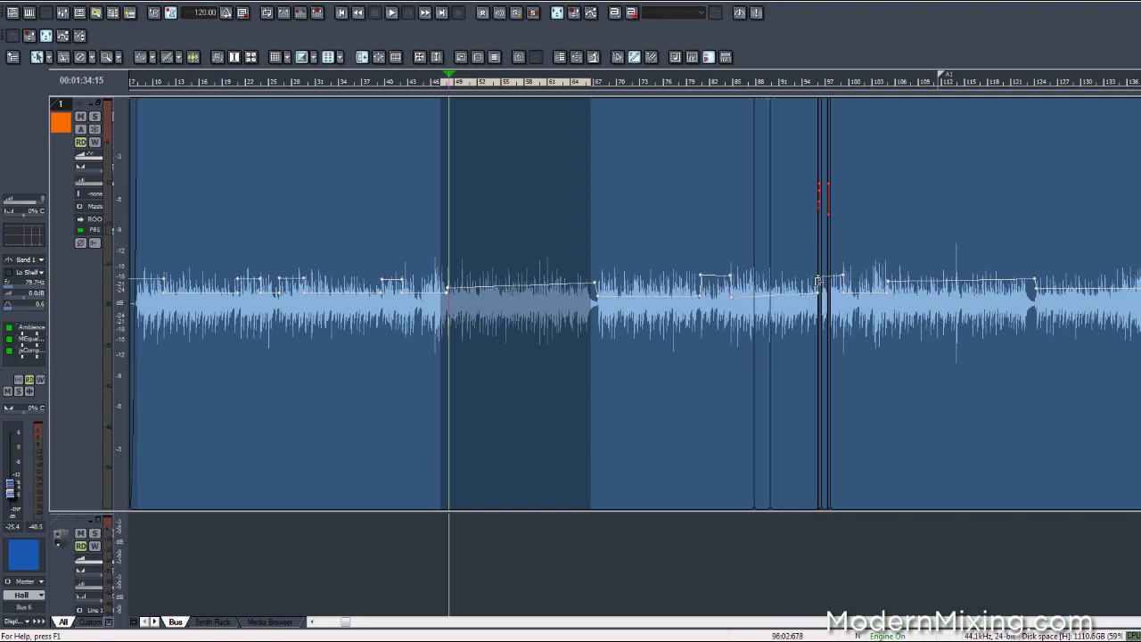
drag(888, 89, 1027, 100)
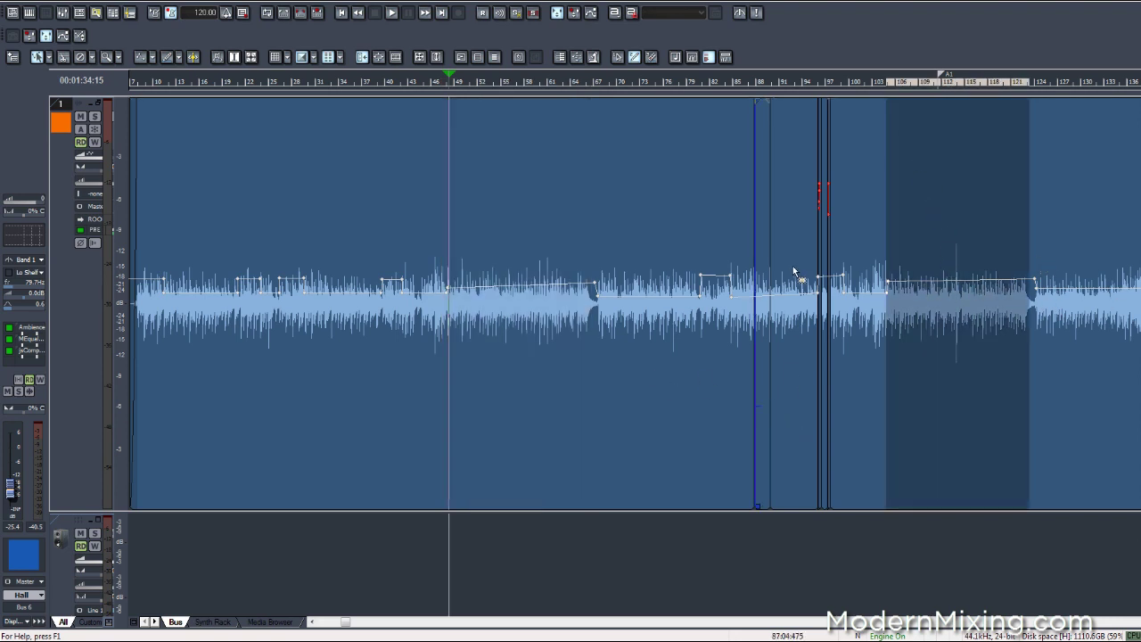
Step: Look over the volume automation on the Vocal track and the smaller vocal tracks below it
scroll(698, 239, down, 3)
scroll(694, 239, down, 2)
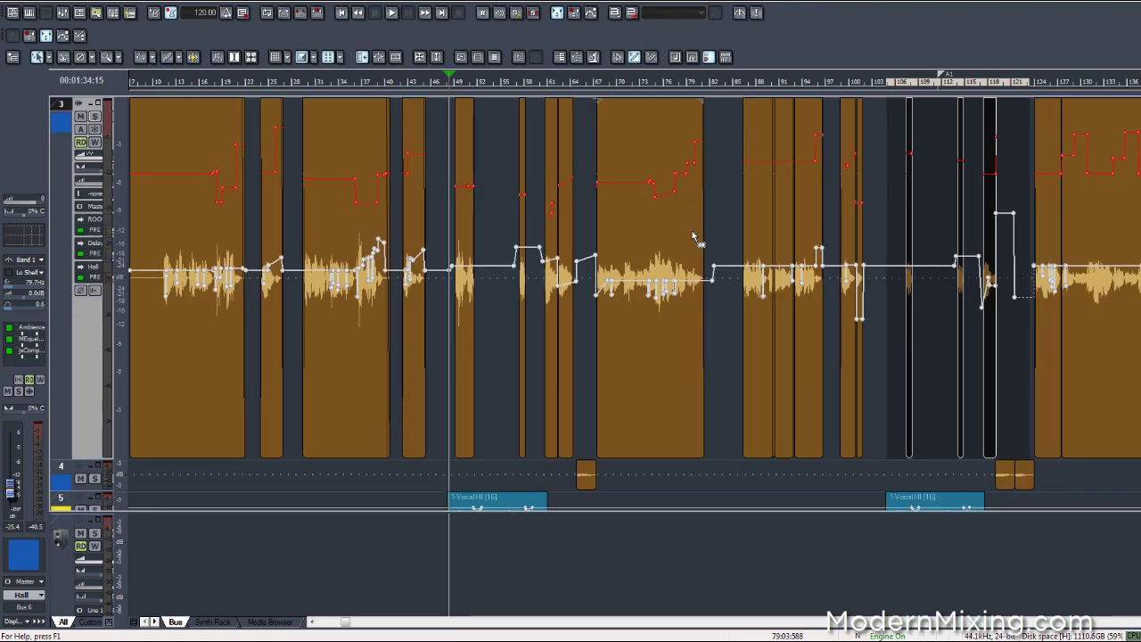
scroll(693, 234, up, 1)
scroll(691, 236, down, 1)
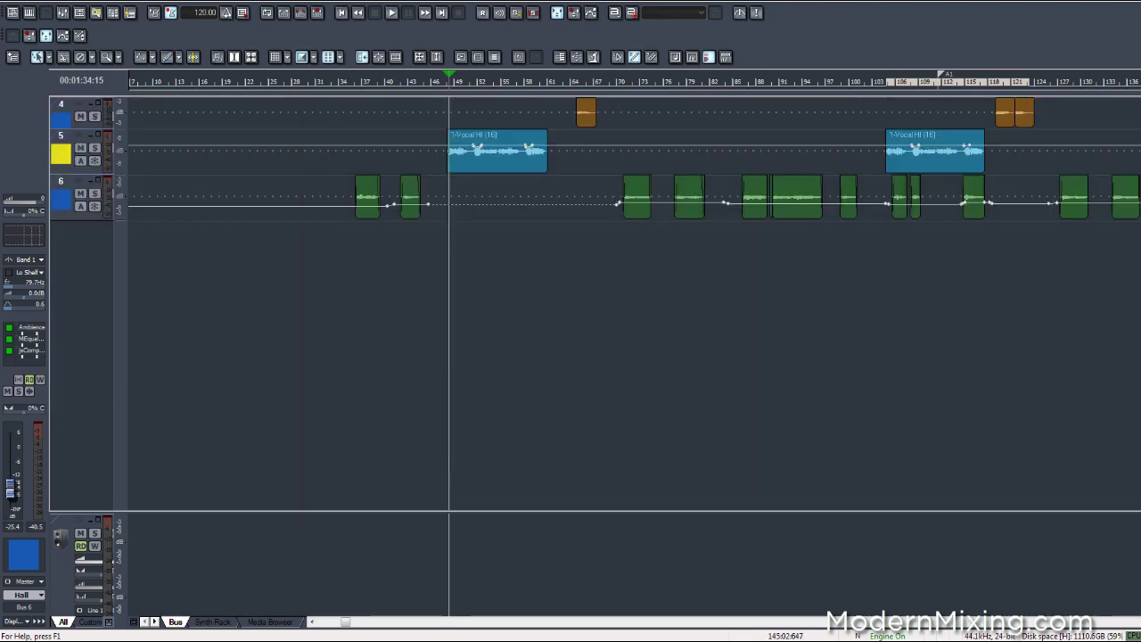
scroll(665, 367, up, 3)
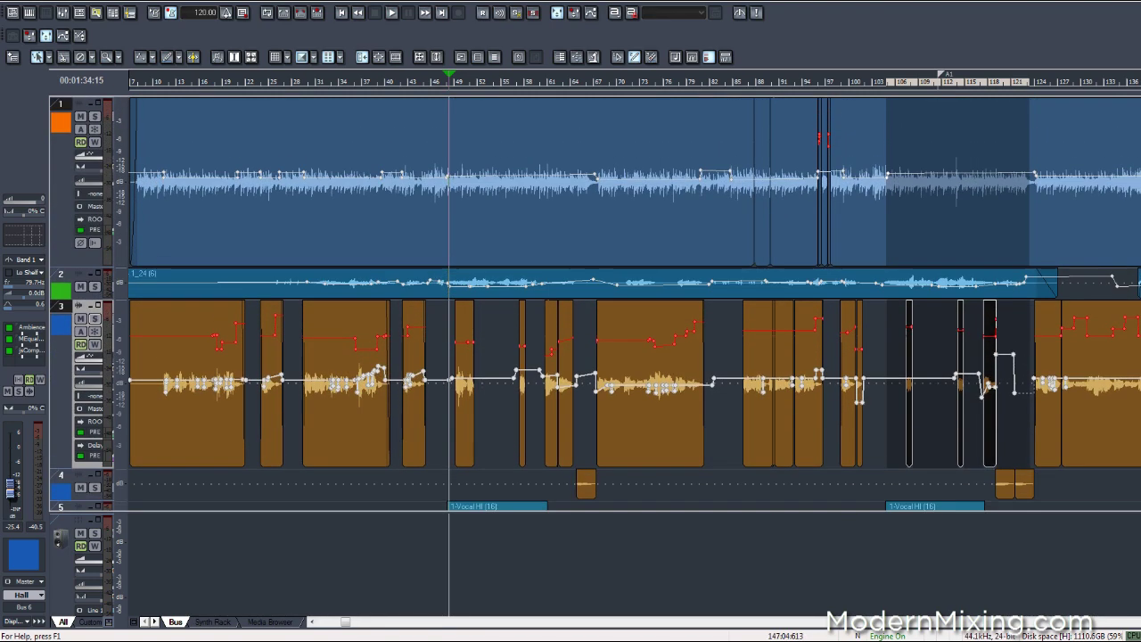
scroll(664, 367, down, 2)
scroll(260, 359, down, 2)
scroll(254, 355, up, 1)
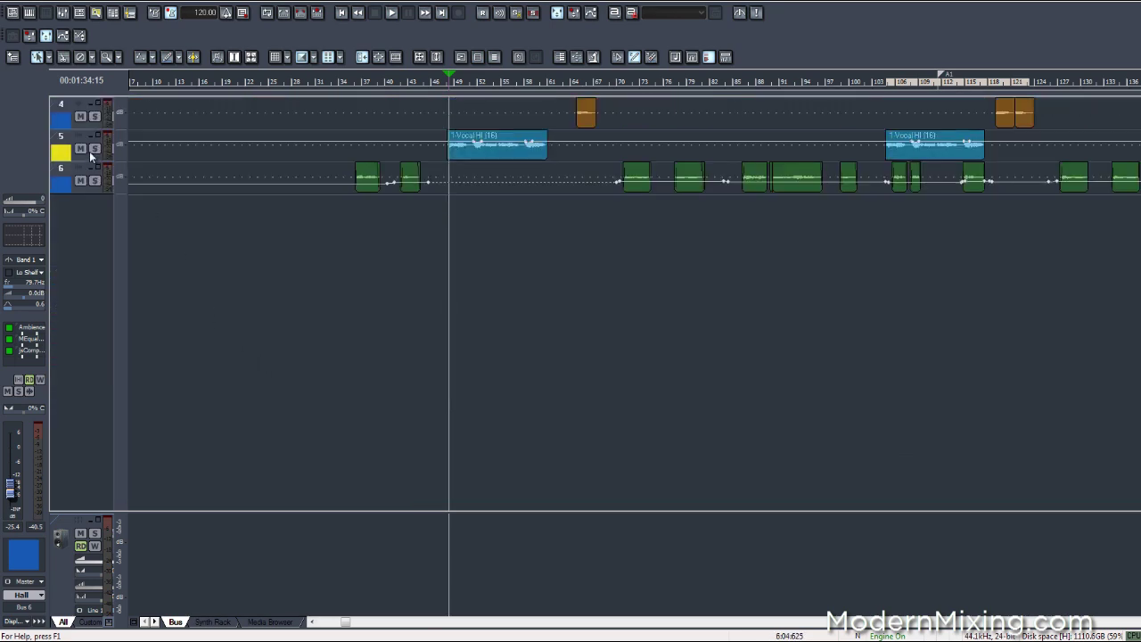
Step: Make track 5 taller to reveal its volume automation, and widen the track controls area to show the track names
drag(89, 163, 76, 280)
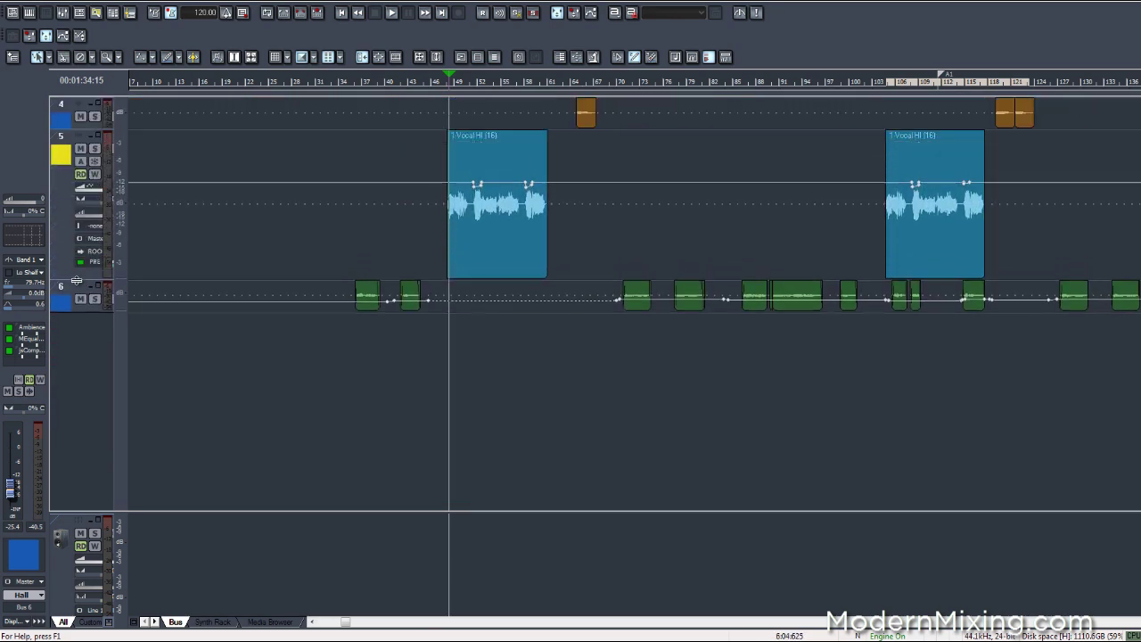
scroll(77, 280, up, 1)
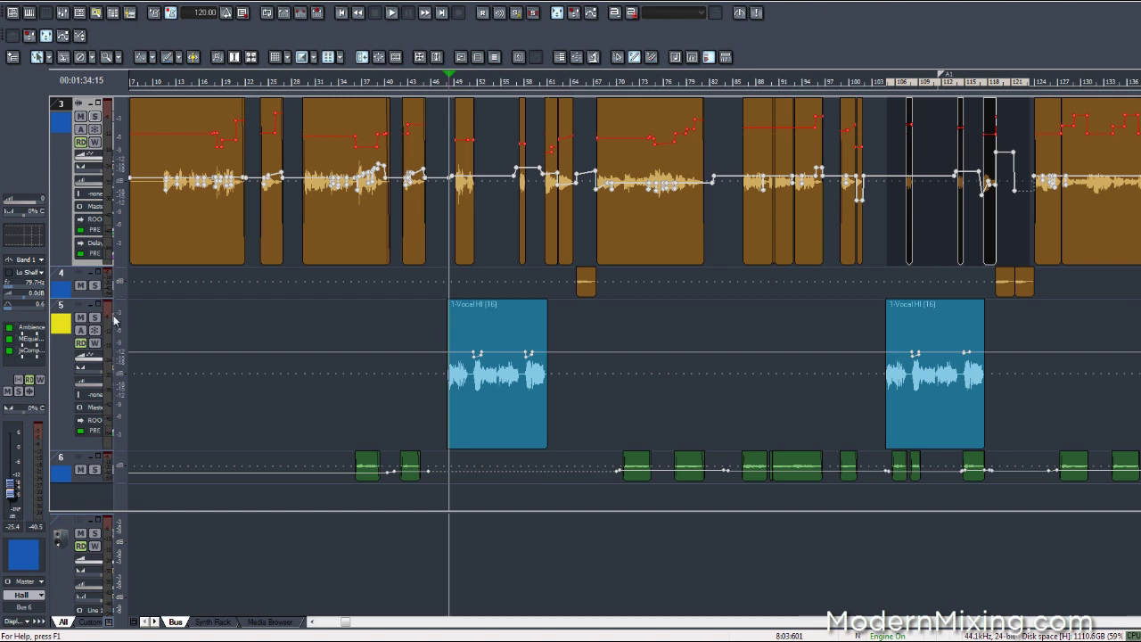
drag(117, 314, 164, 335)
Step: Place the playhead at 00:01:32:11, just before the first Hi Vocal clip, and bring that clip's automation closer into view
click(517, 82)
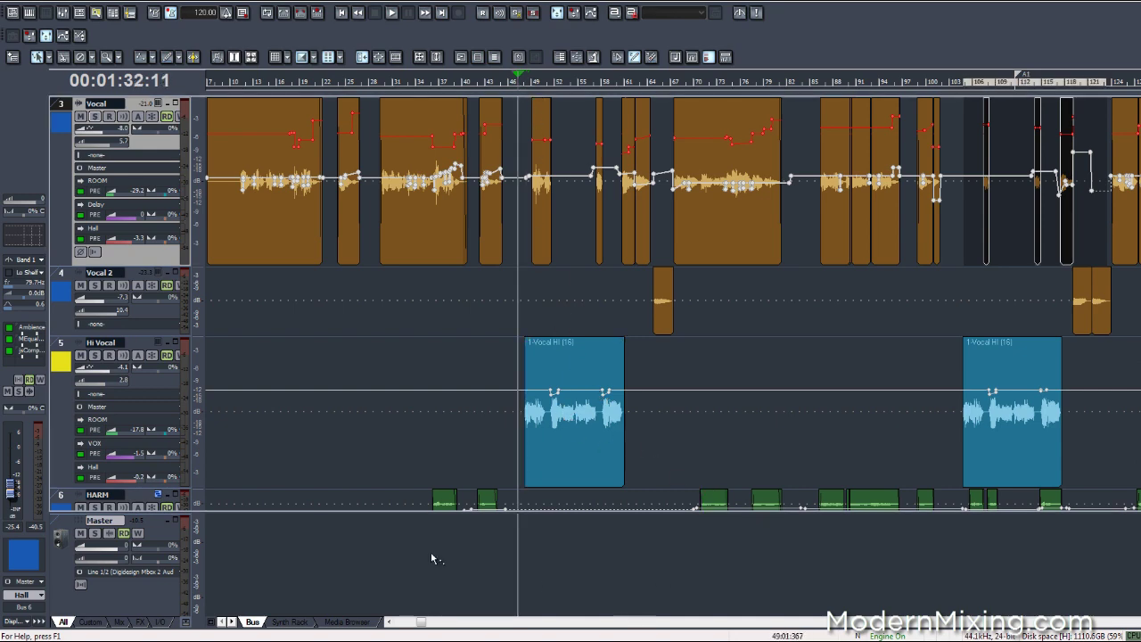
key(ctrl+Right)
key(ctrl+Right)
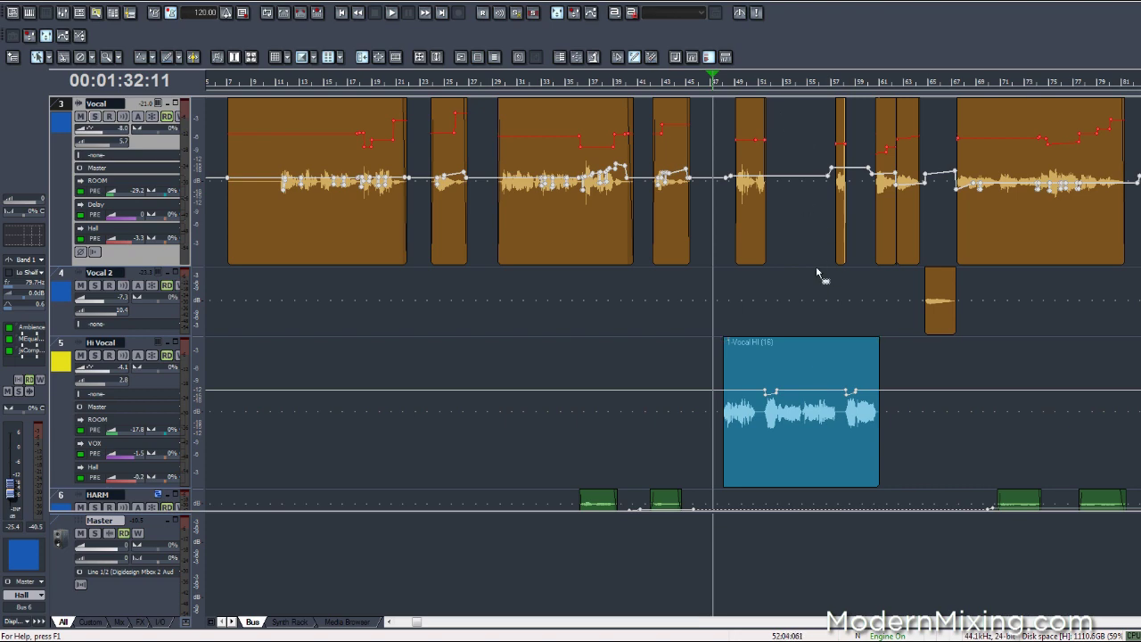
Step: Make the HARM track taller and show its volume automation across the whole song
scroll(910, 431, down, 3)
drag(164, 350, 164, 489)
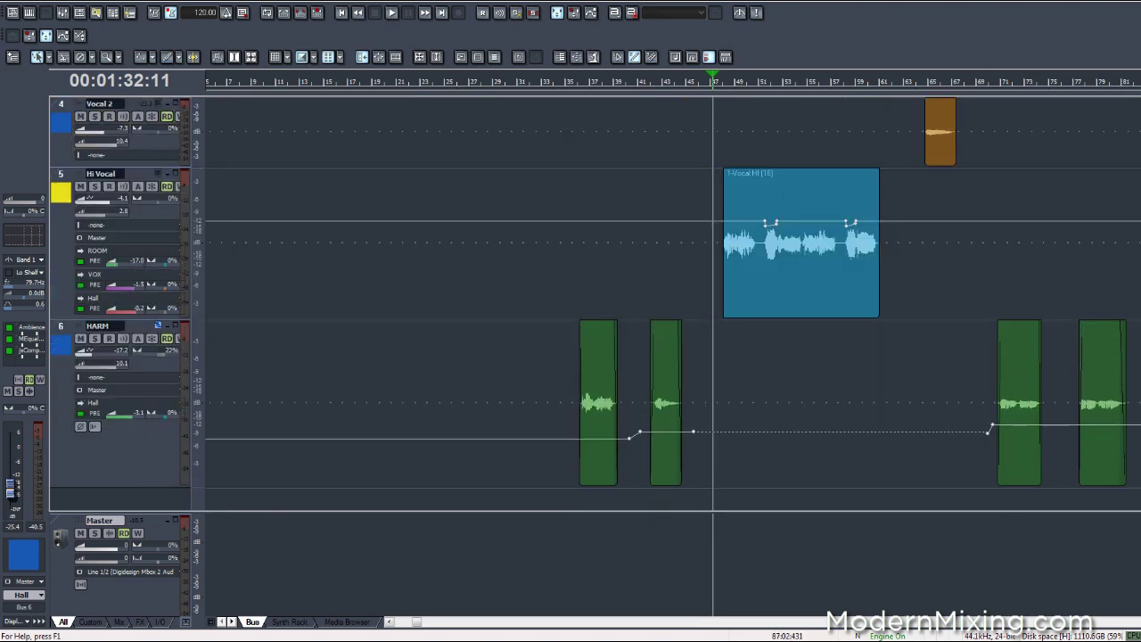
key(ctrl+Left)
key(ctrl+Left)
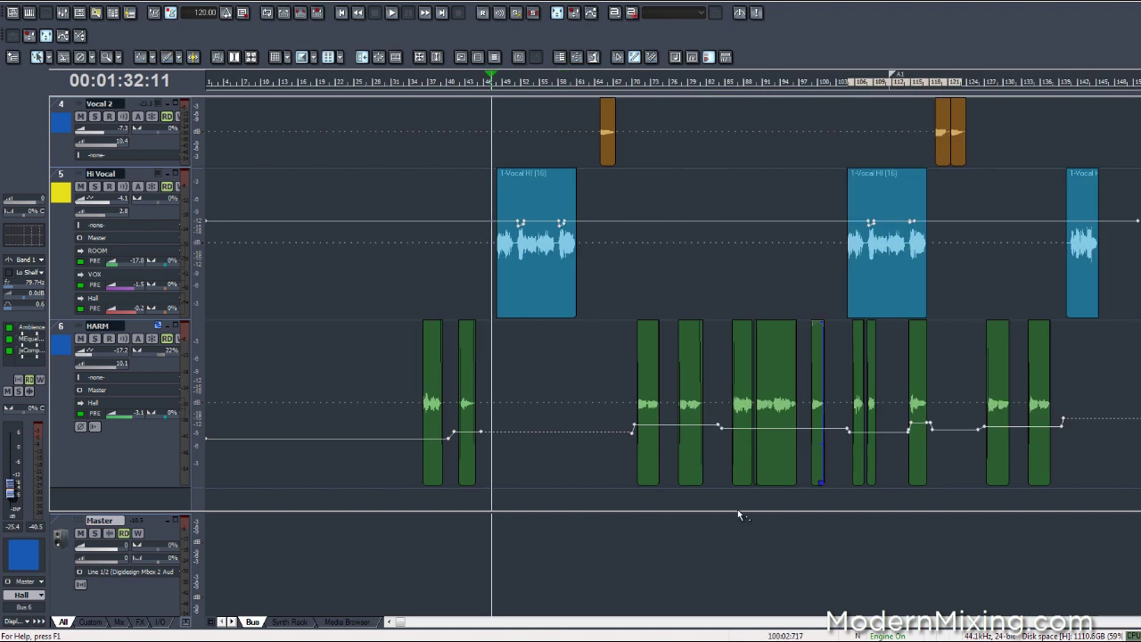
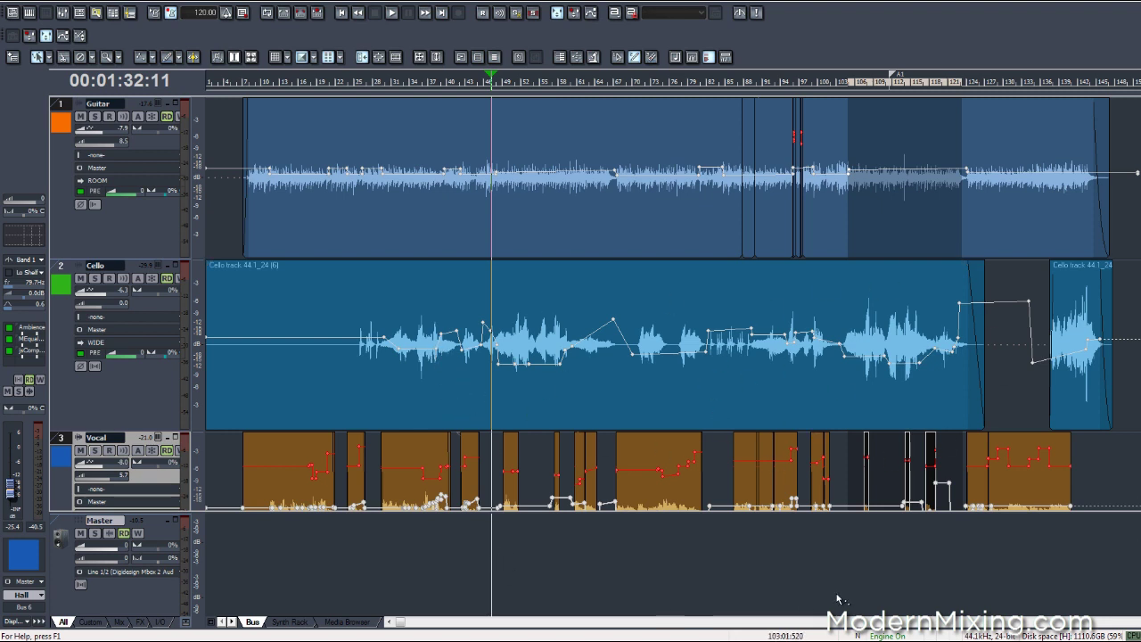
Step: Look over the jb_ferox tape simulator on the Master bus and its preset list, keeping High quality tape, and close the plug-in
drag(793, 621, 580, 624)
drag(399, 624, 473, 636)
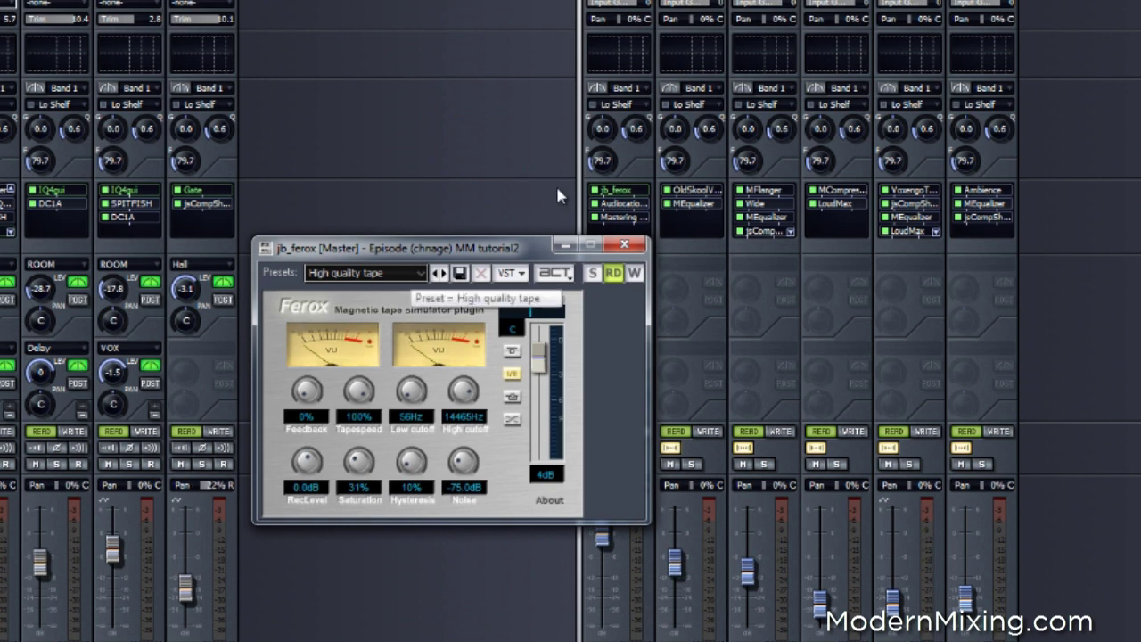
click(417, 272)
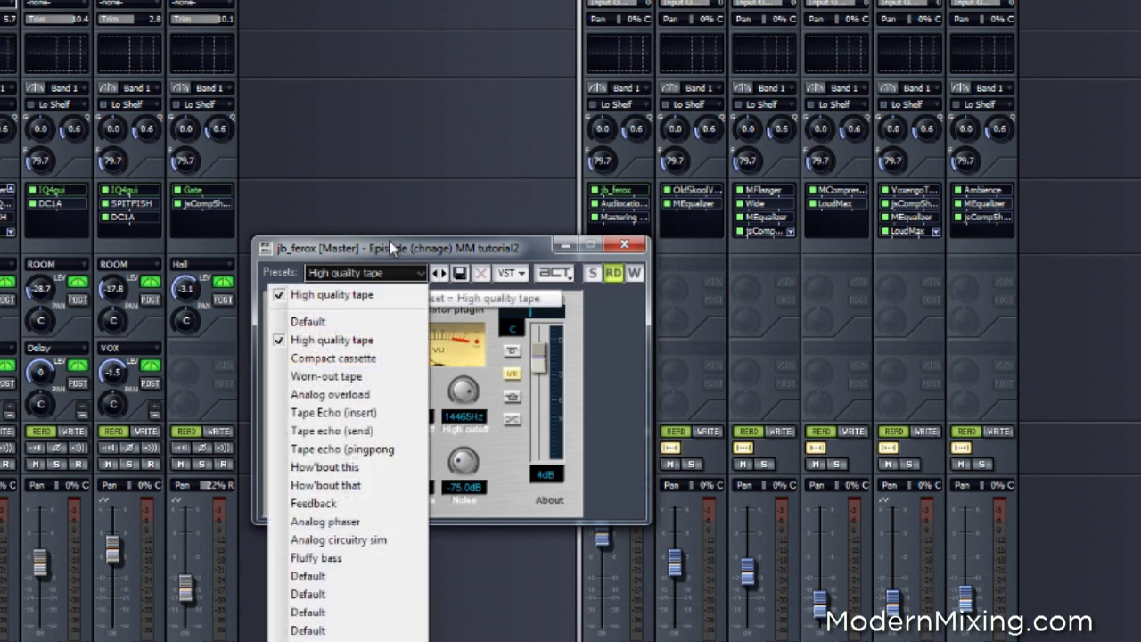
click(248, 175)
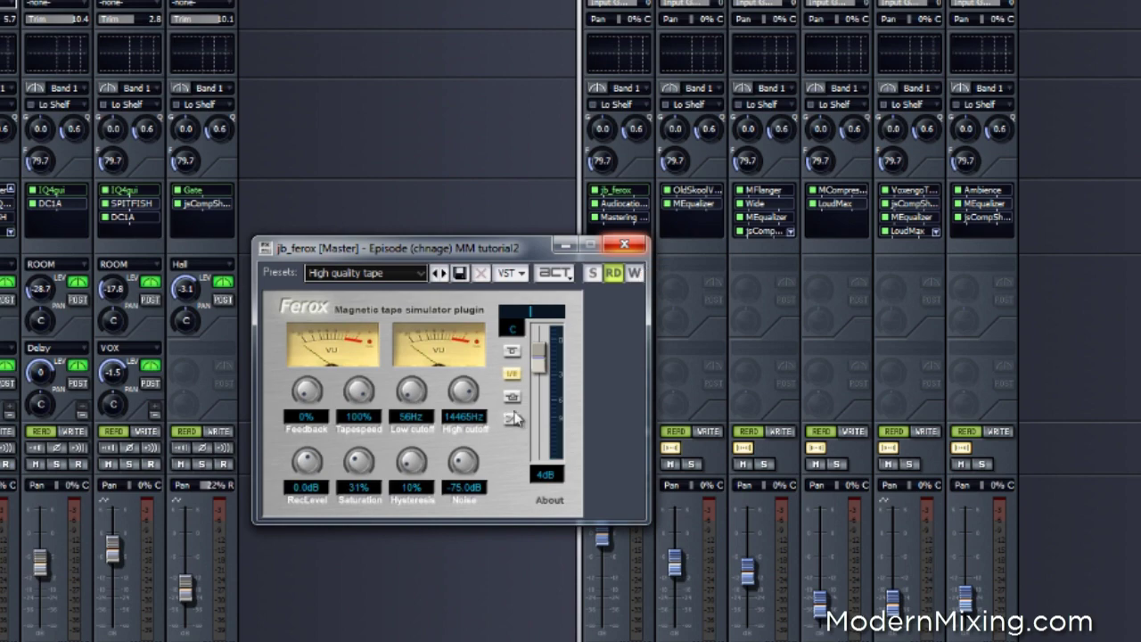
click(781, 220)
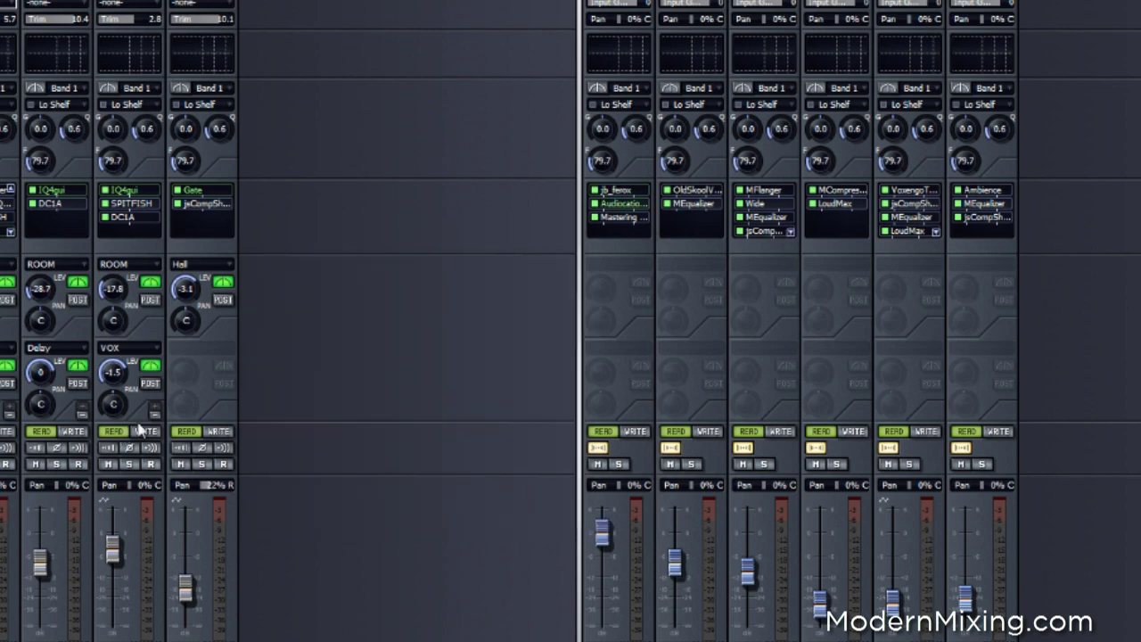
Step: Open the Audiocation Equalizer on the Master bus, examine its high-pass band and curve, and close it
double_click(618, 204)
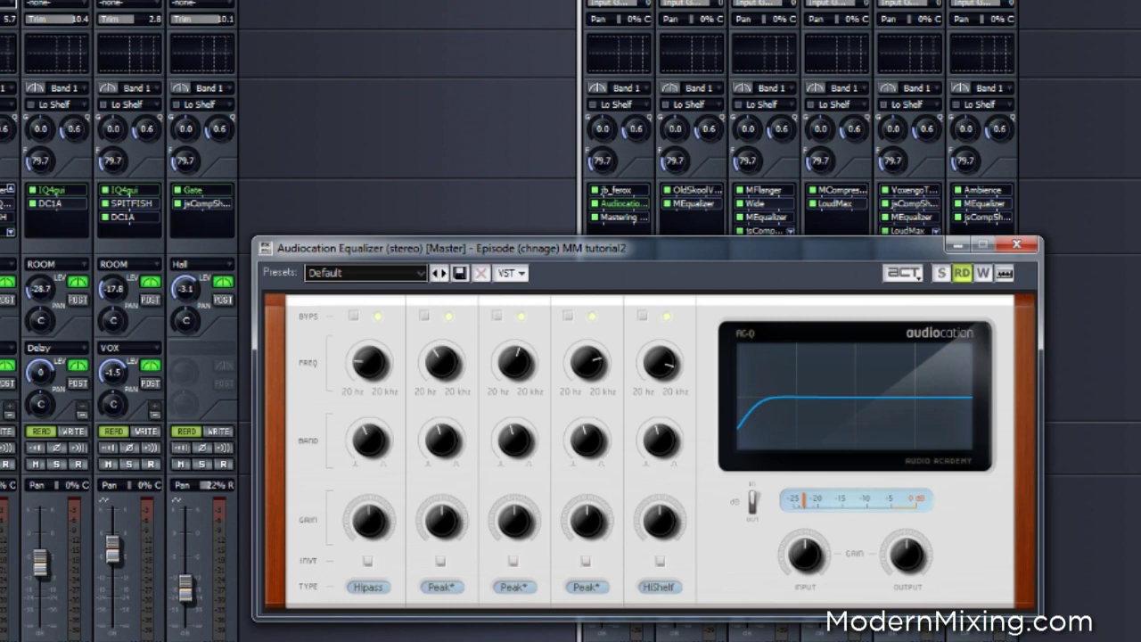
mouse_move(370, 362)
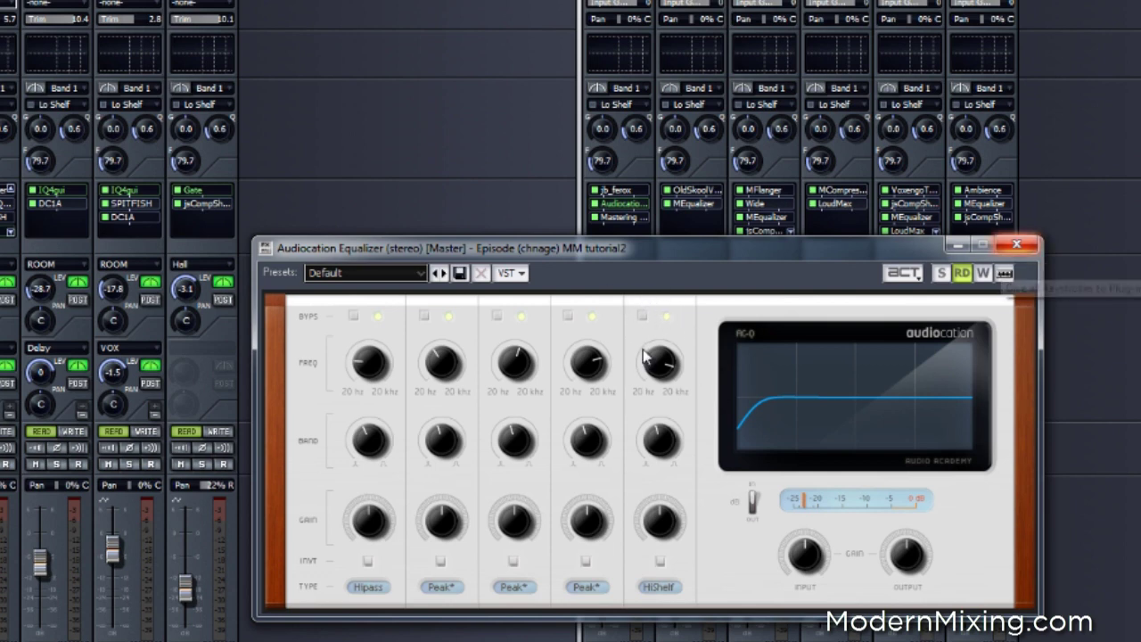
key(Escape)
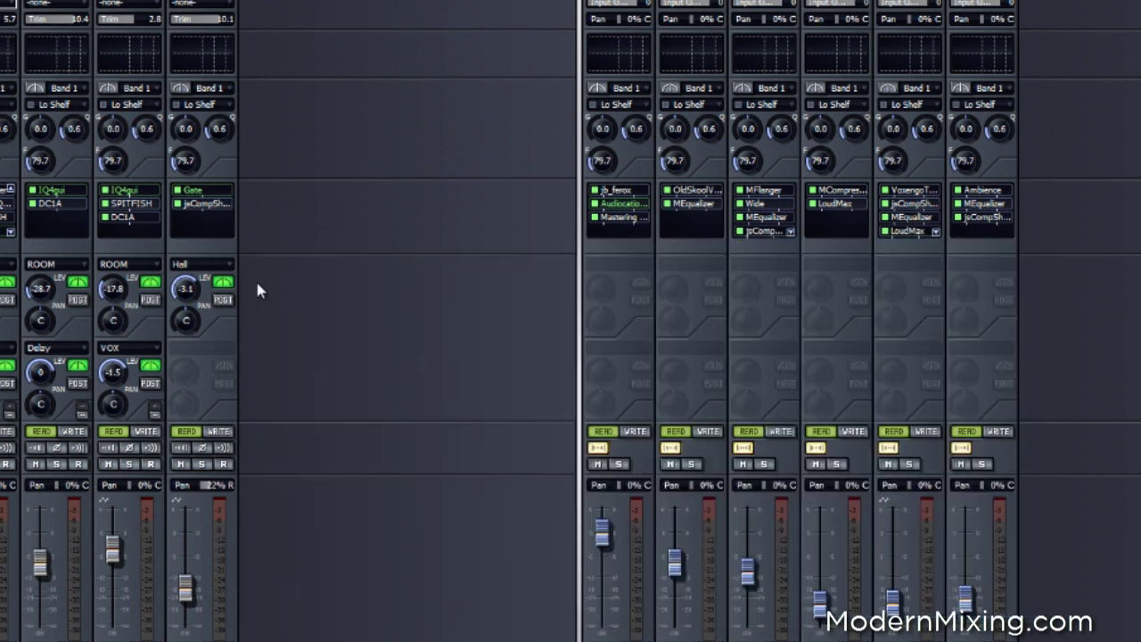
Step: Open Mastering Limiter Series IV on the Master bus, review its input and output level settings, and close it
key(Down)
key(Return)
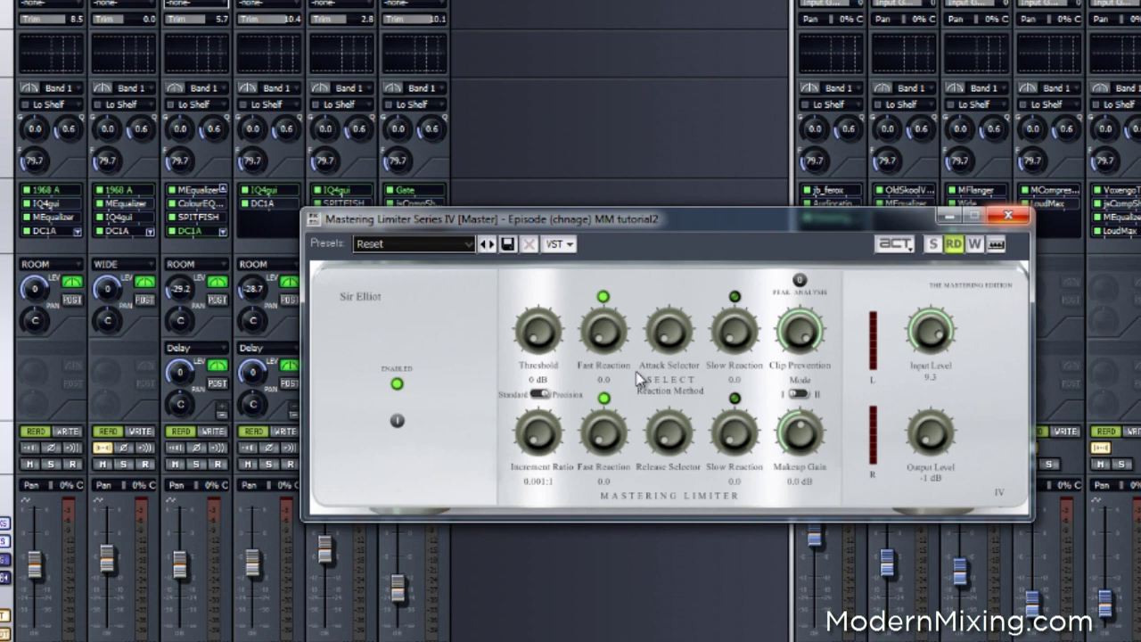
key(Escape)
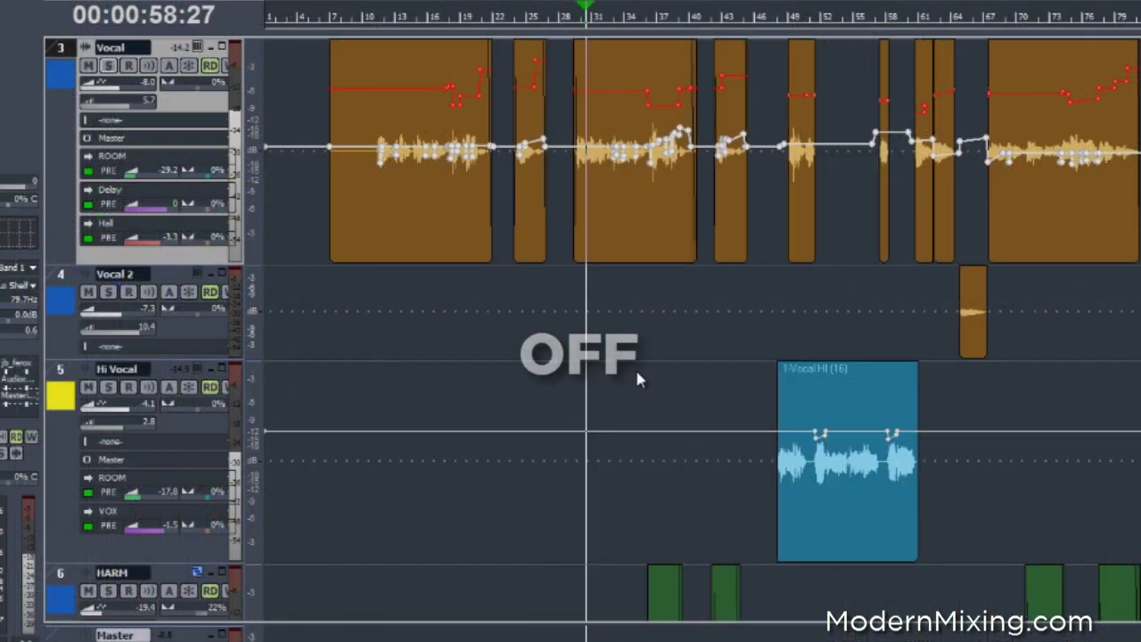
Step: Bring up the console to listen to the mix with the Master bus limiter enabled, and close the limiter window
key(alt+v)
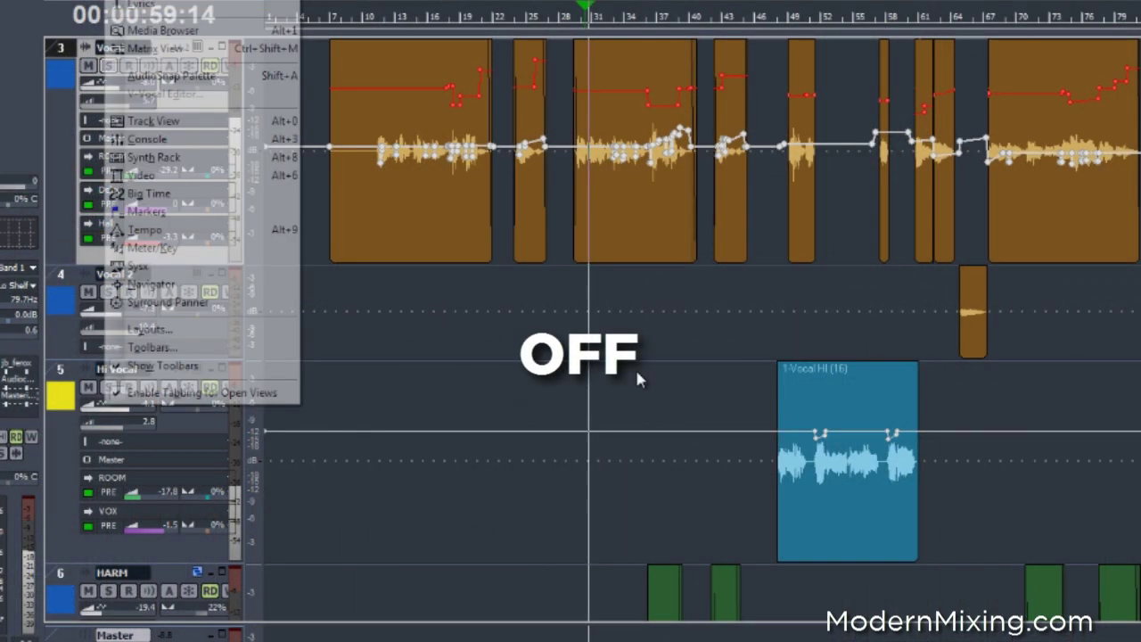
key(Return)
key(space)
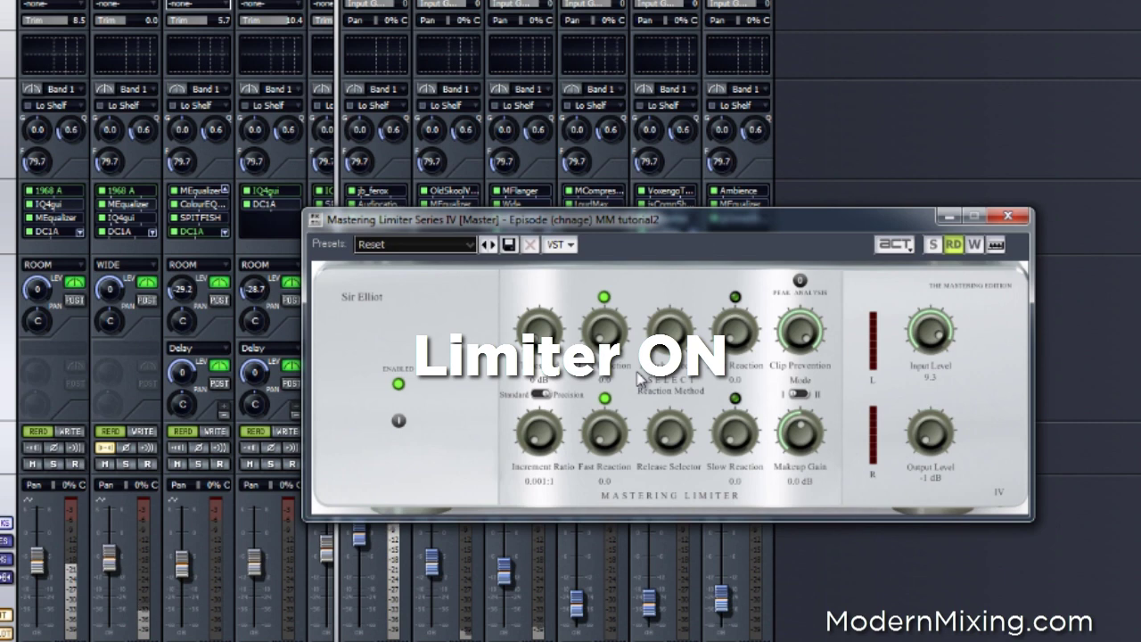
key(alt+F4)
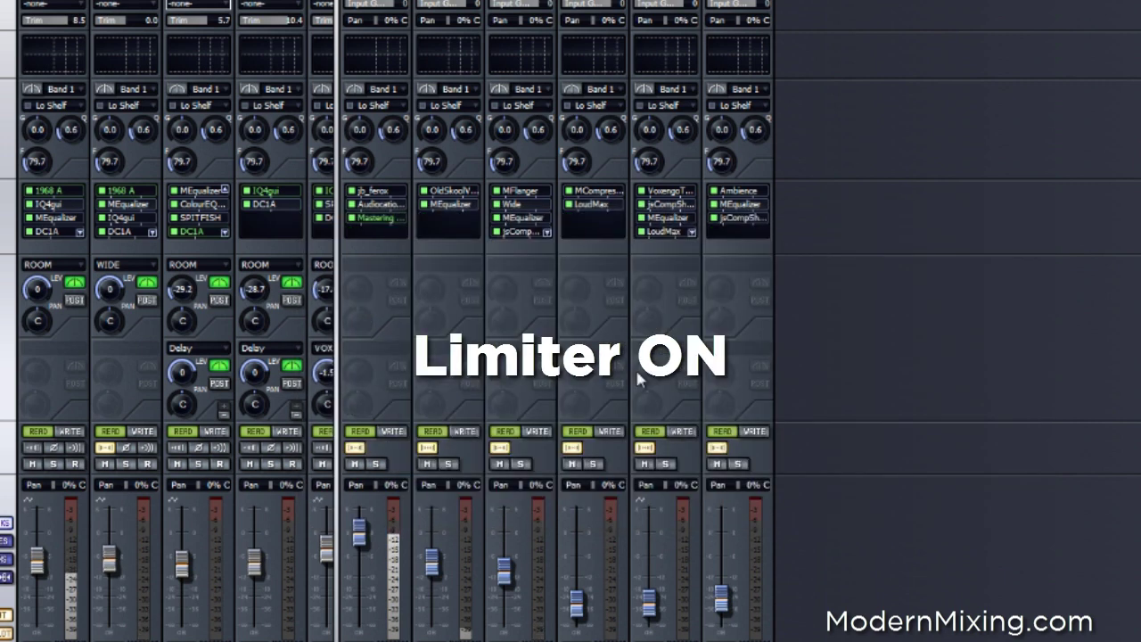